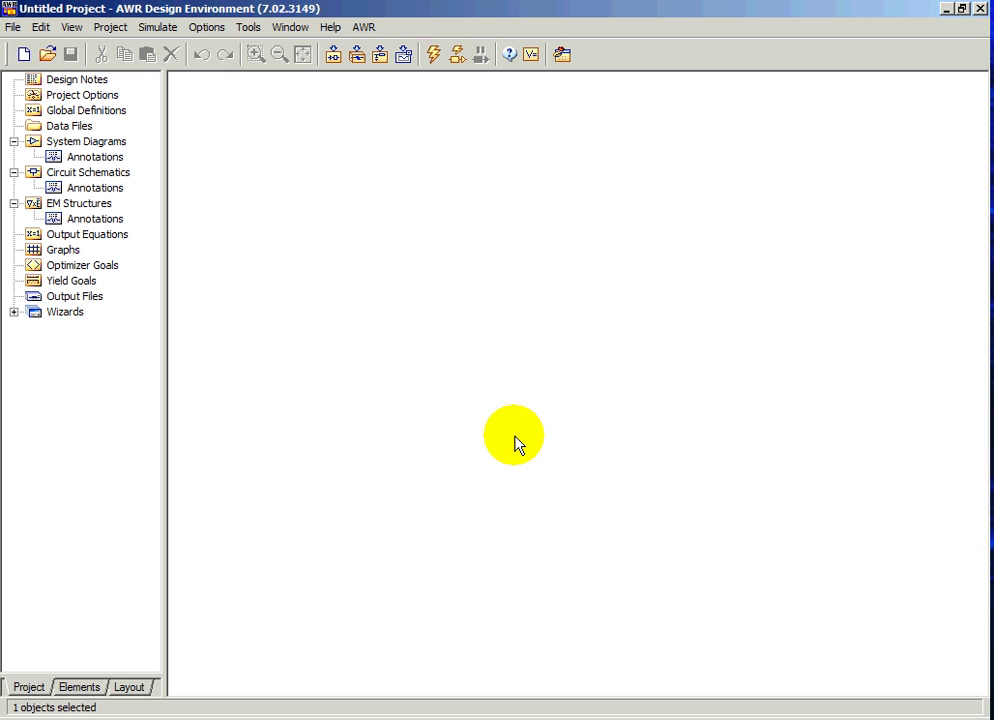
# Create an EM structure named 'Sprial' that uses the AWR EMSight Simulator.
pyautogui.click(355, 56)
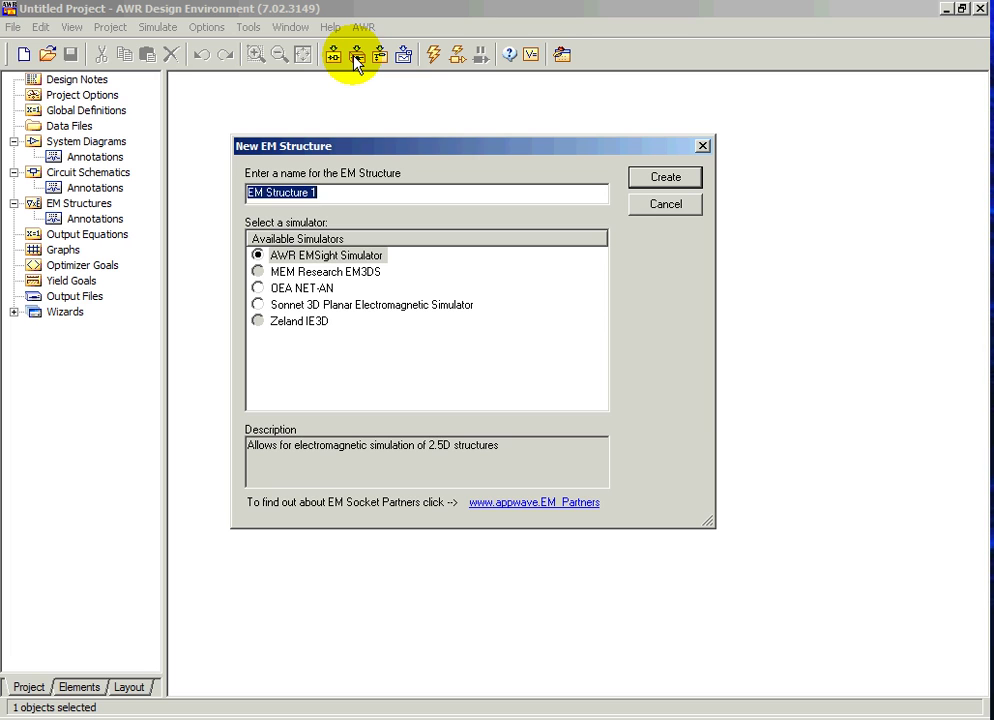
pyautogui.write('Sp')
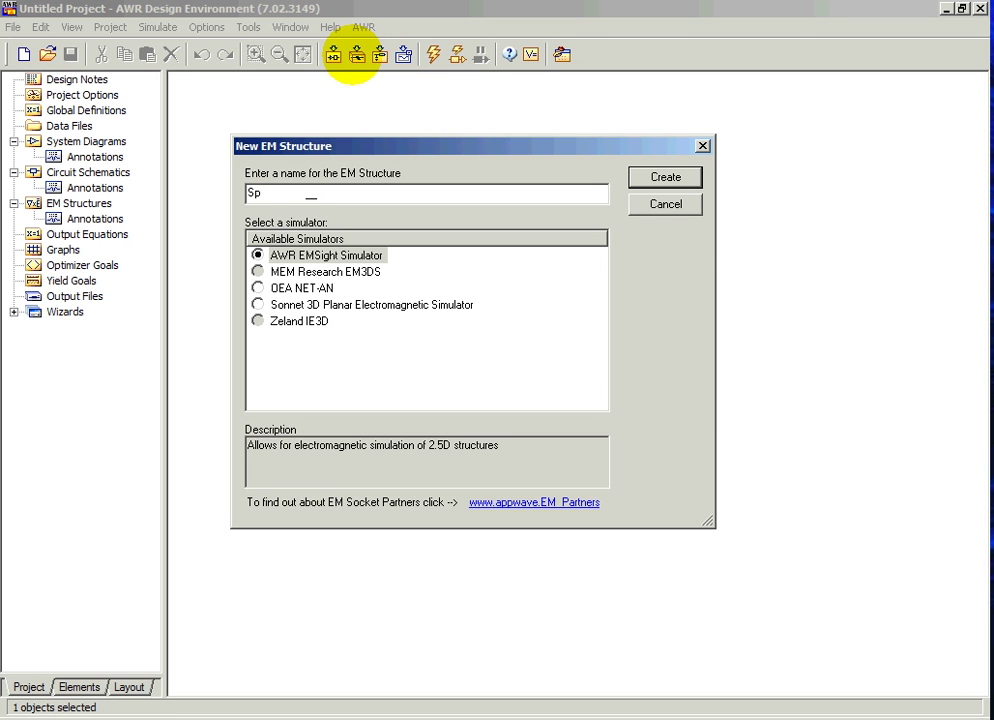
pyautogui.write('iral')
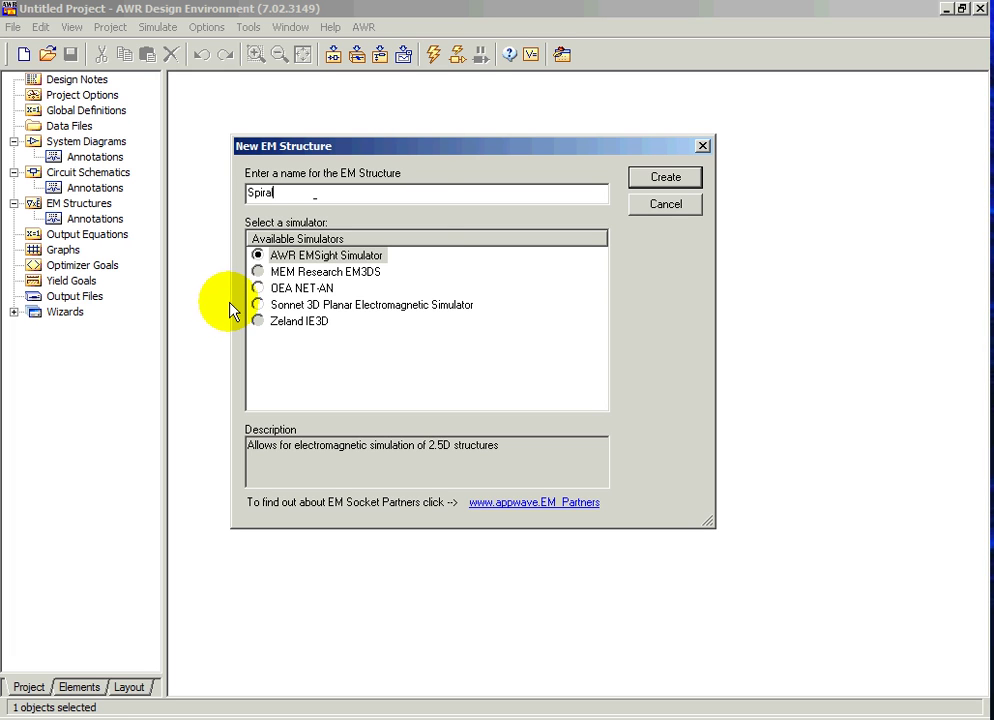
pyautogui.click(646, 180)
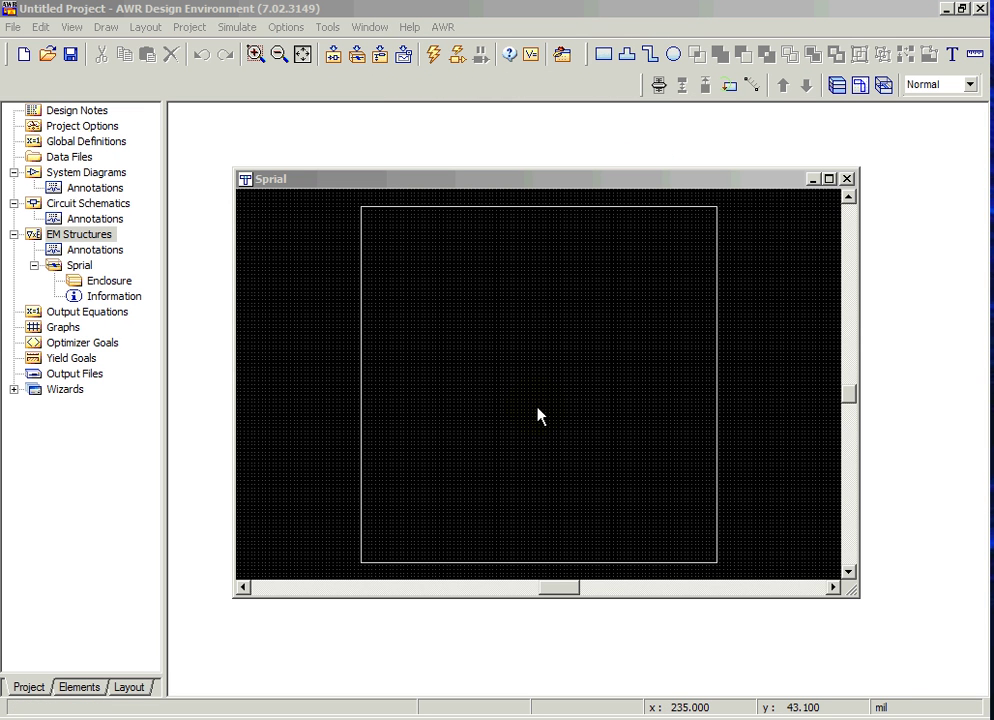
# Add a Copper conductor definition with conductivity 5.96e7 to the enclosure's material definitions.
pyautogui.doubleClick(120, 284)
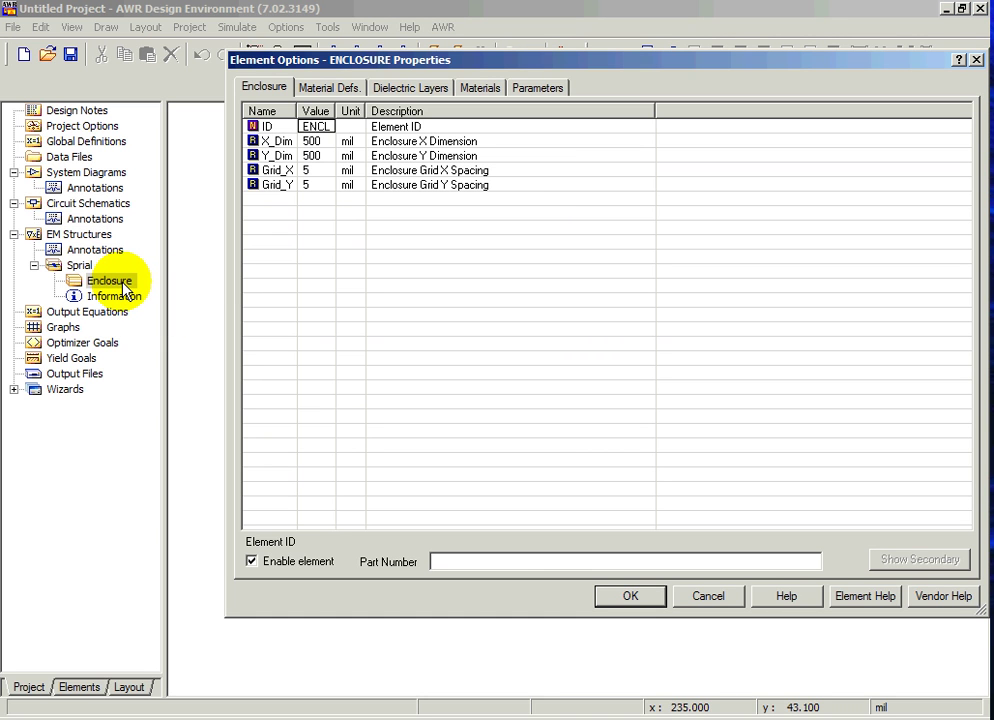
pyautogui.click(338, 89)
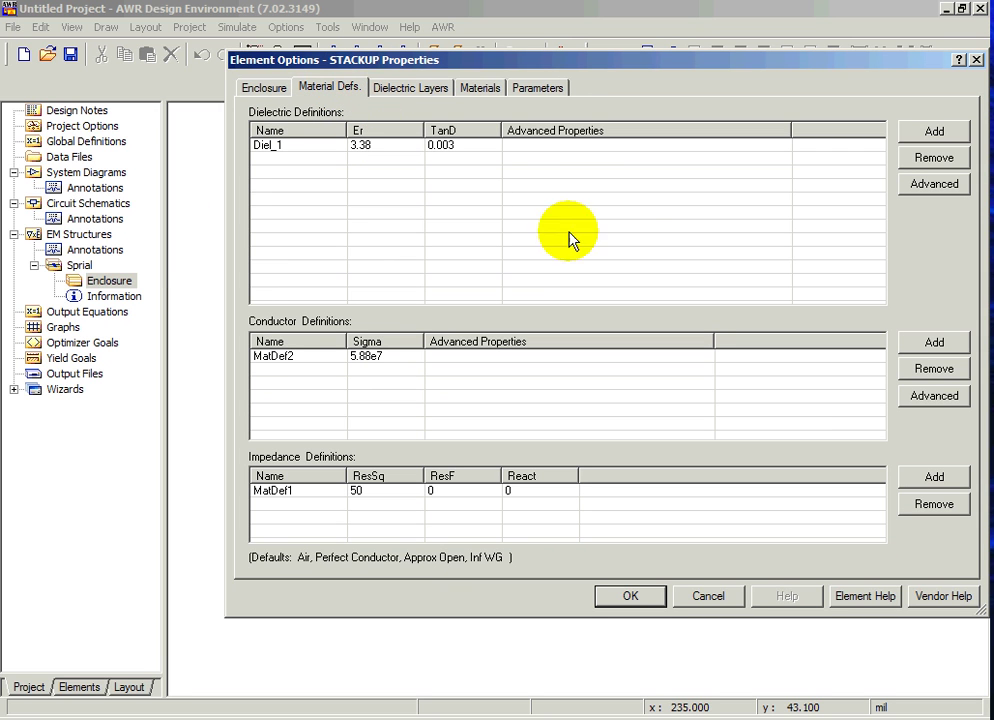
pyautogui.click(918, 346)
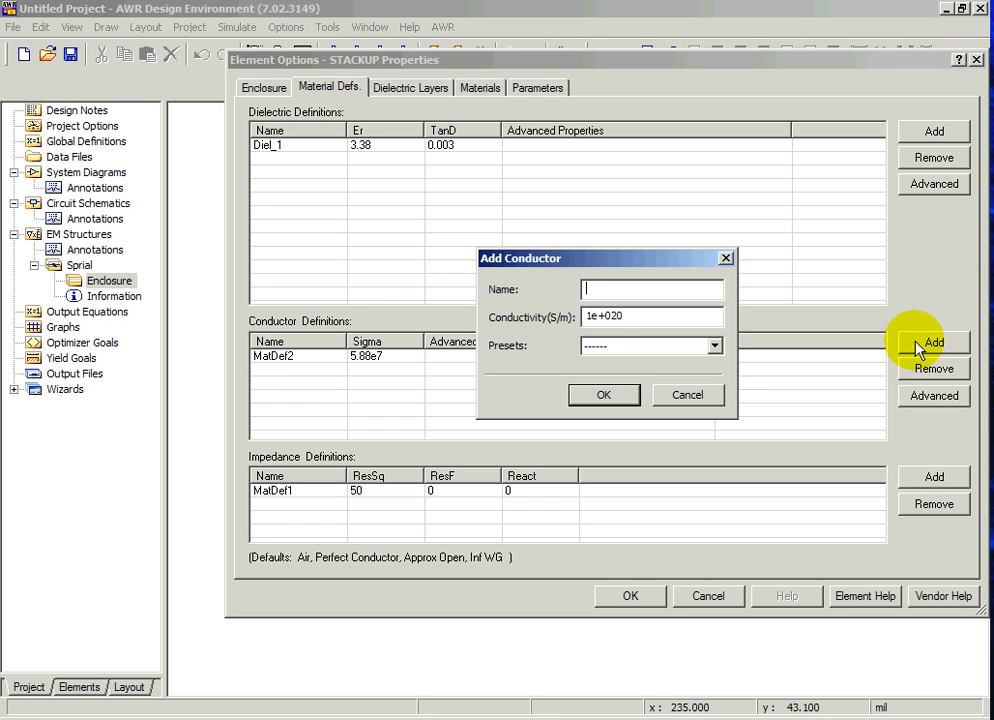
pyautogui.click(714, 345)
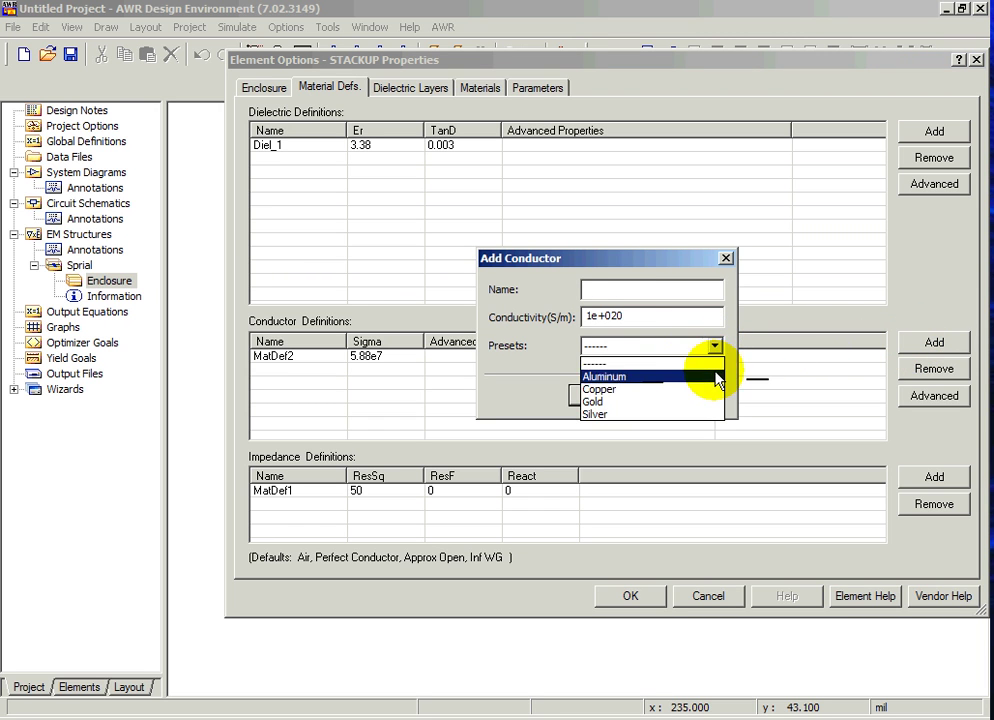
pyautogui.click(710, 389)
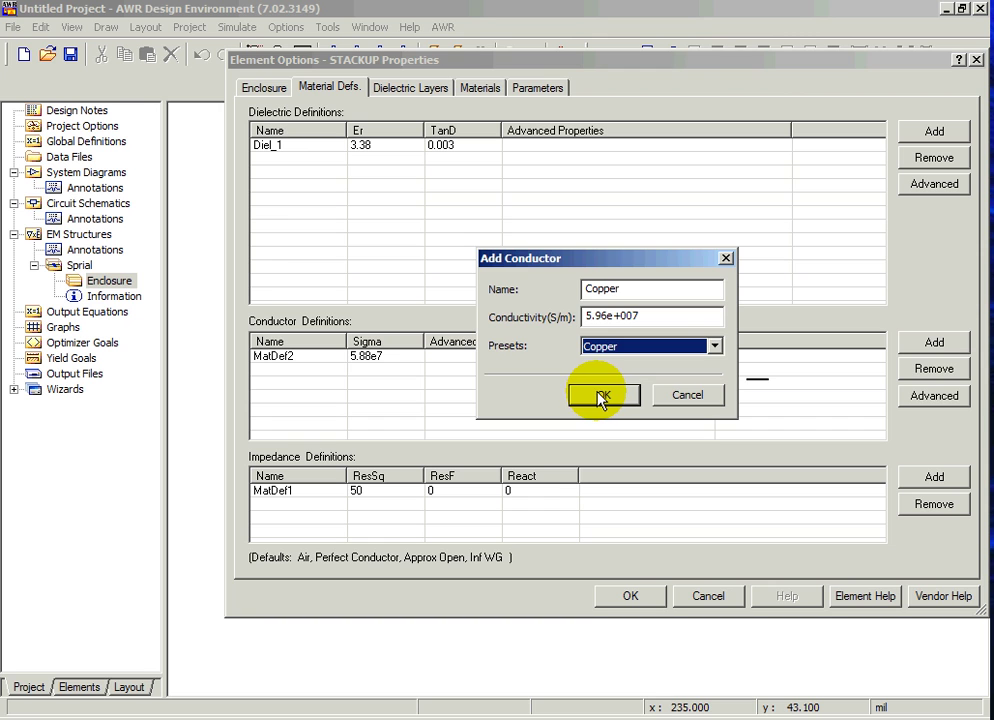
pyautogui.click(602, 395)
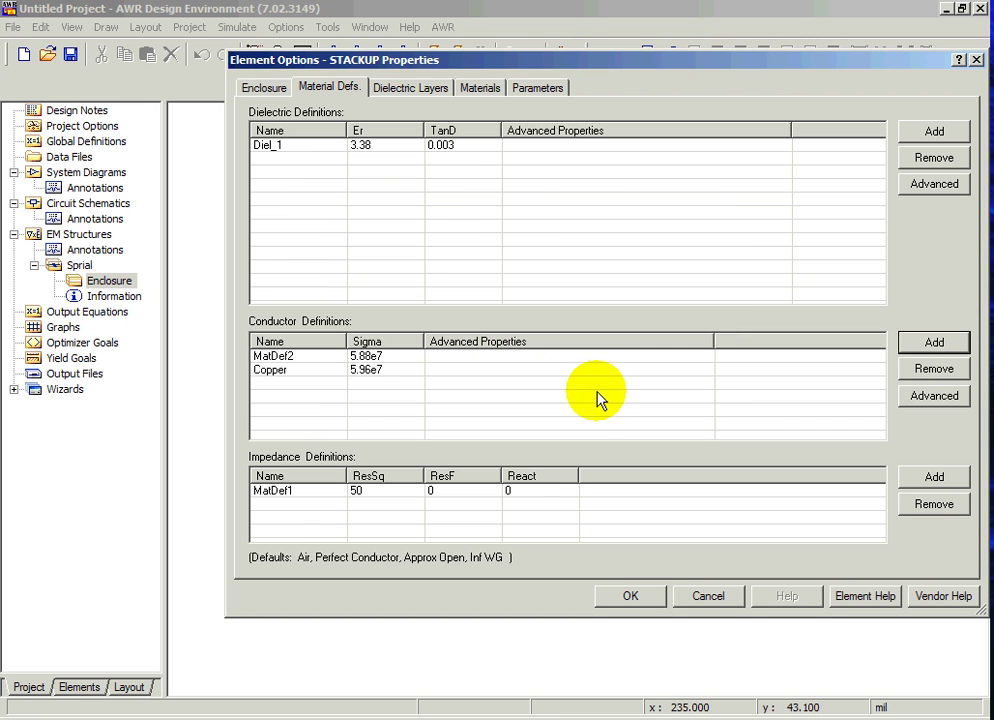
# Assign the Copper definition to the 1oz Cu and 1/2oz Cu materials and apply the stackup.
pyautogui.click(481, 89)
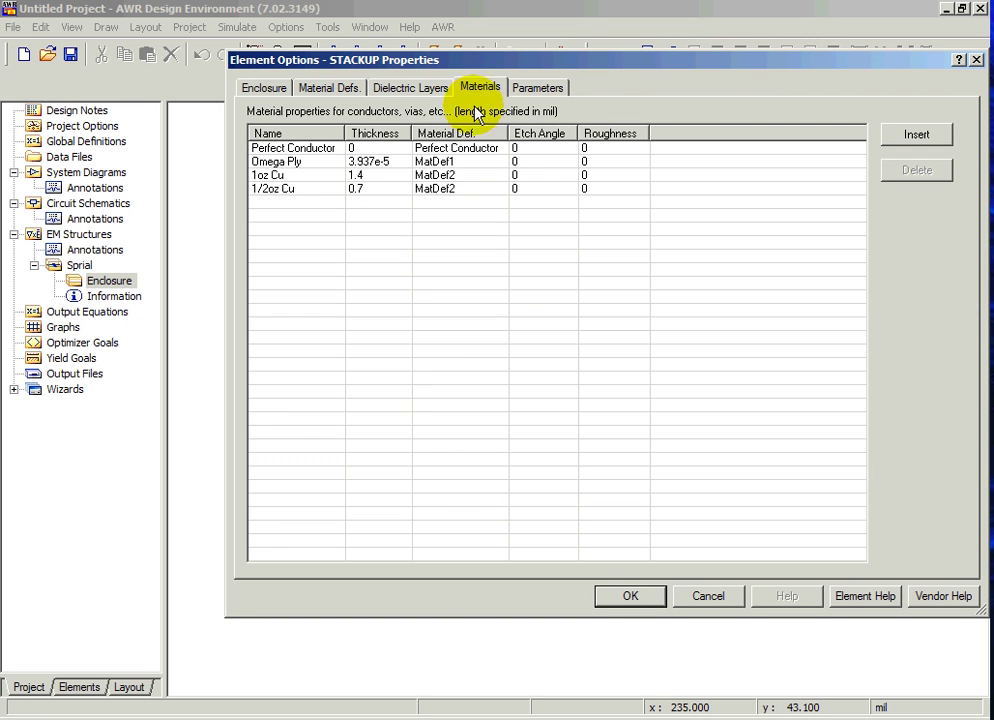
pyautogui.click(460, 177)
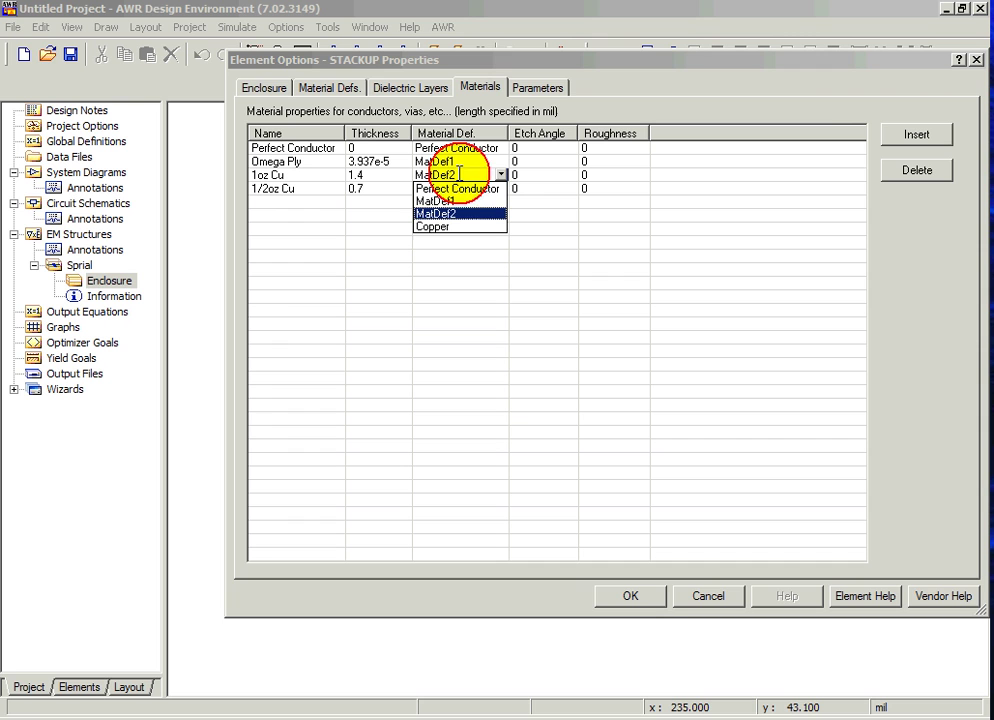
pyautogui.click(450, 228)
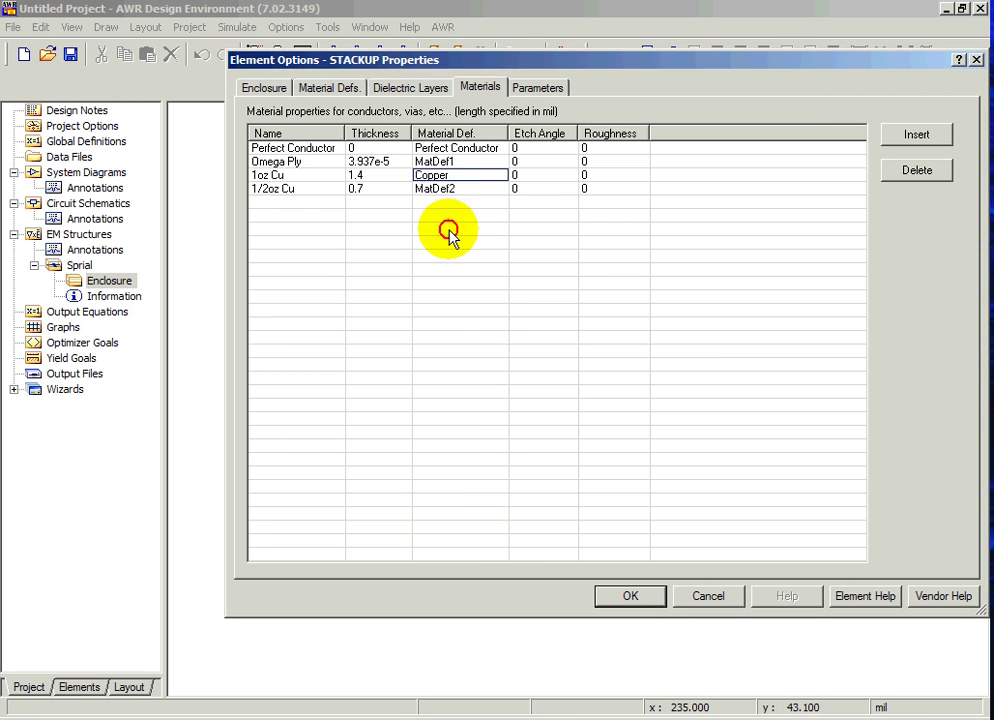
pyautogui.click(450, 190)
pyautogui.click(455, 242)
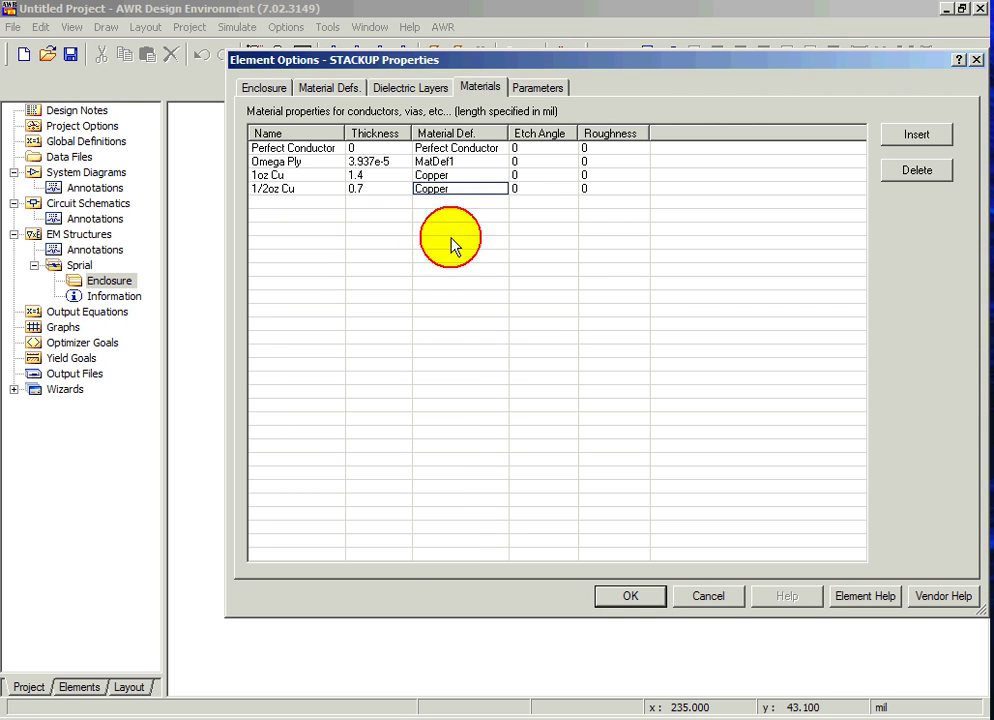
pyautogui.click(630, 596)
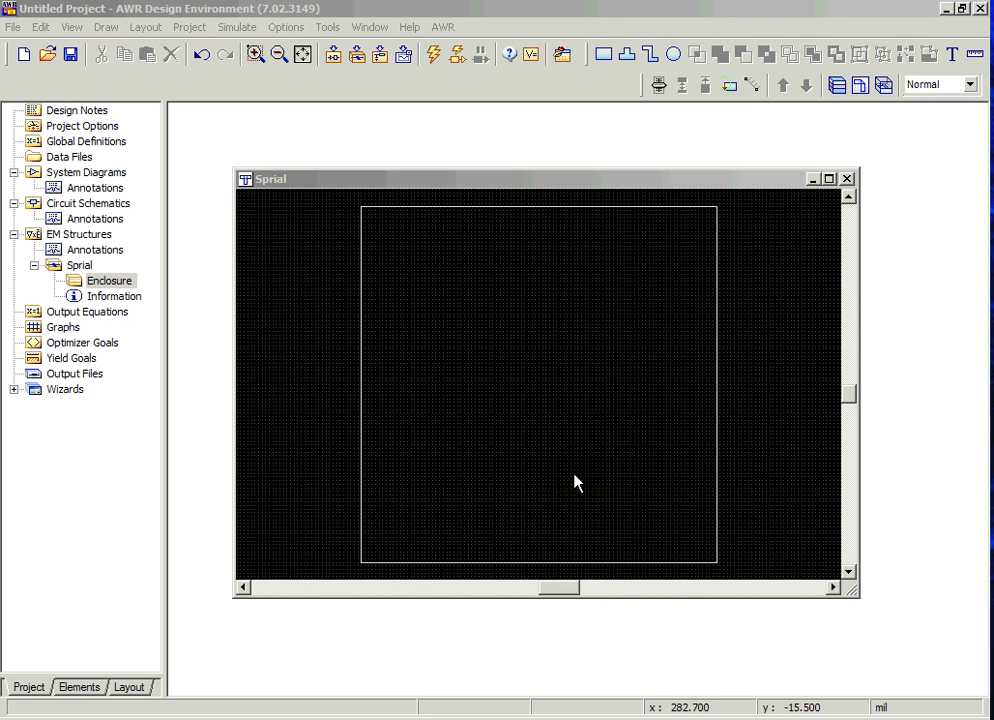
# Add an Alumina dielectric definition (Er 9.8, TanD 0.001) to the enclosure's material definitions.
pyautogui.doubleClick(108, 281)
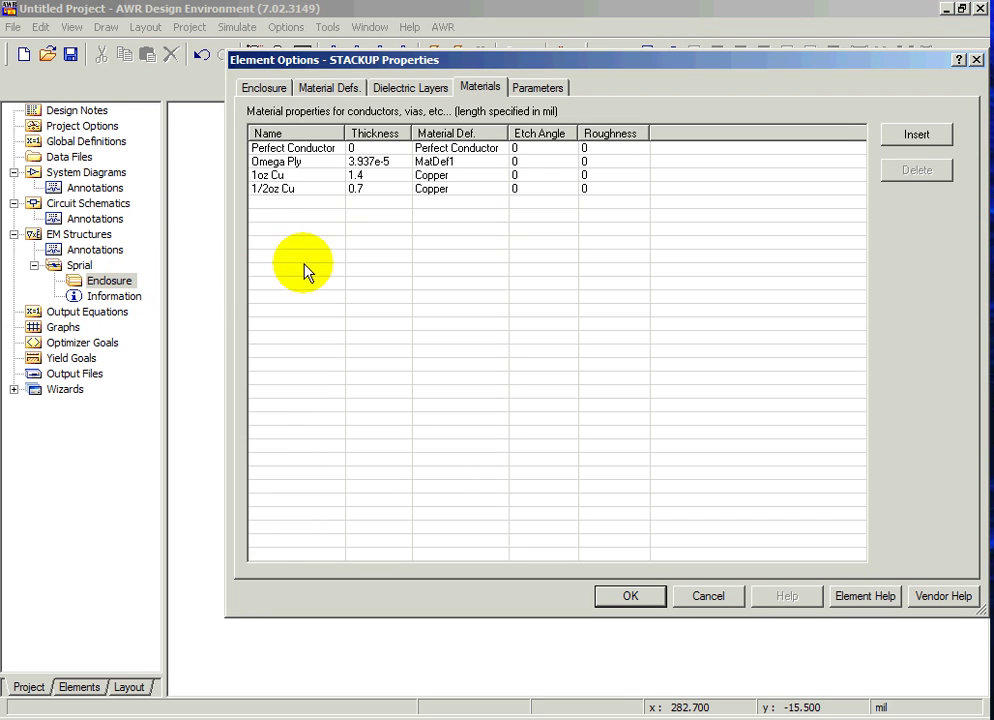
pyautogui.click(318, 90)
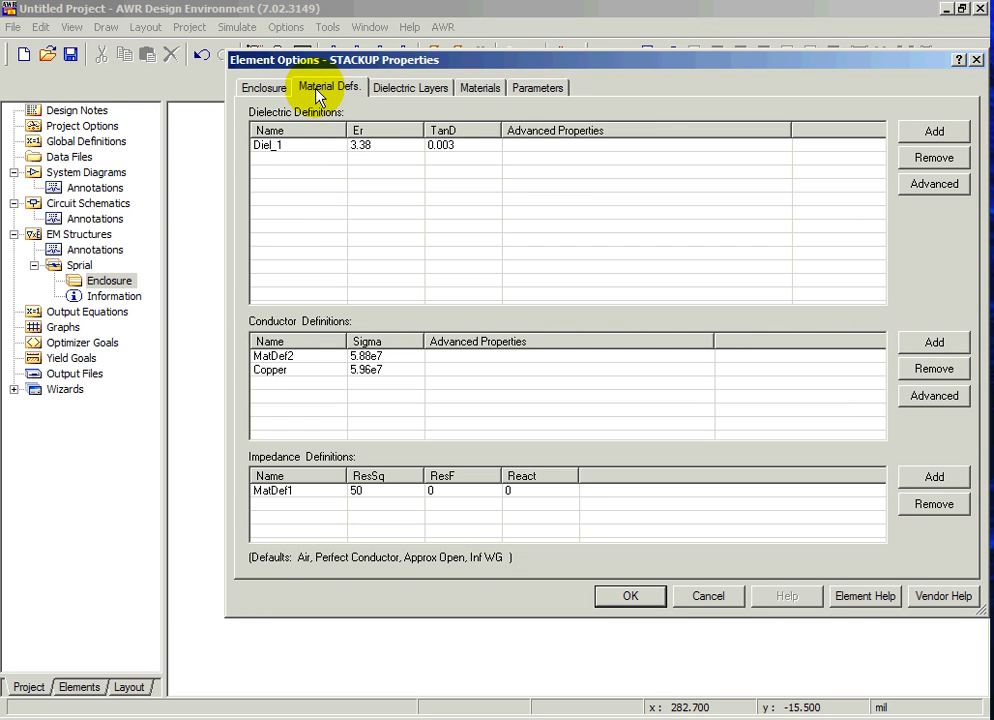
pyautogui.click(918, 136)
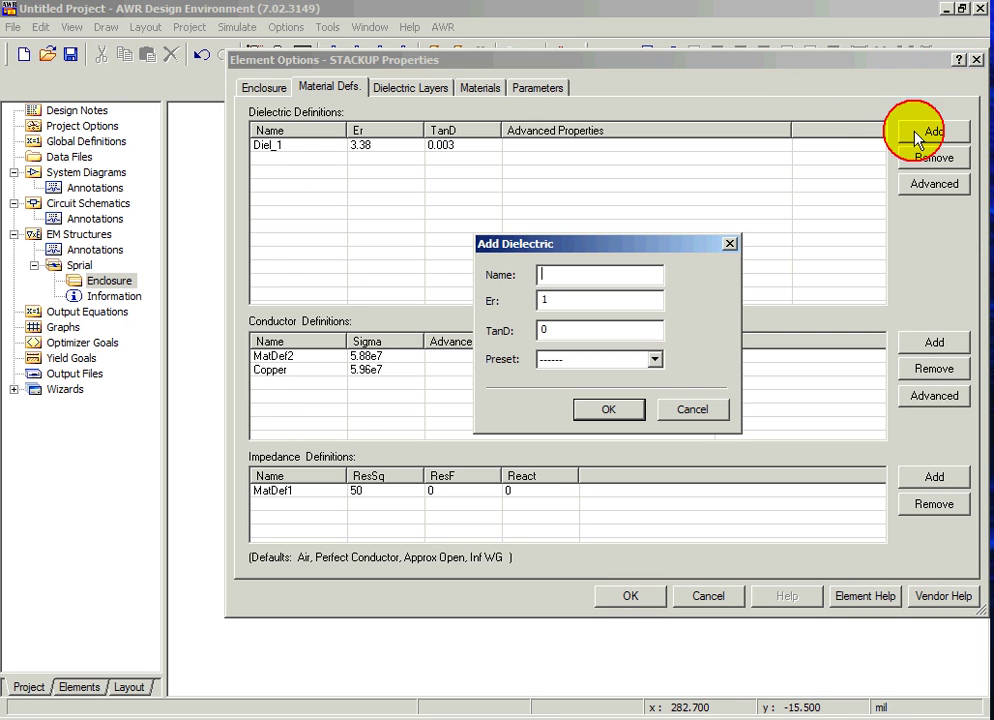
pyautogui.click(654, 362)
pyautogui.click(652, 386)
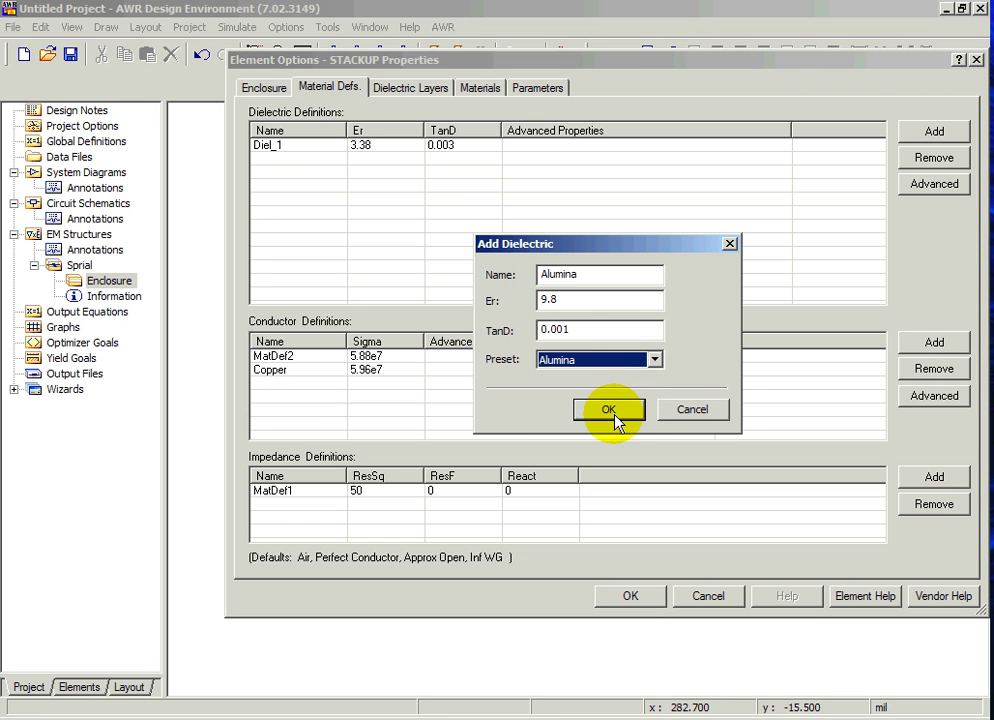
pyautogui.click(612, 419)
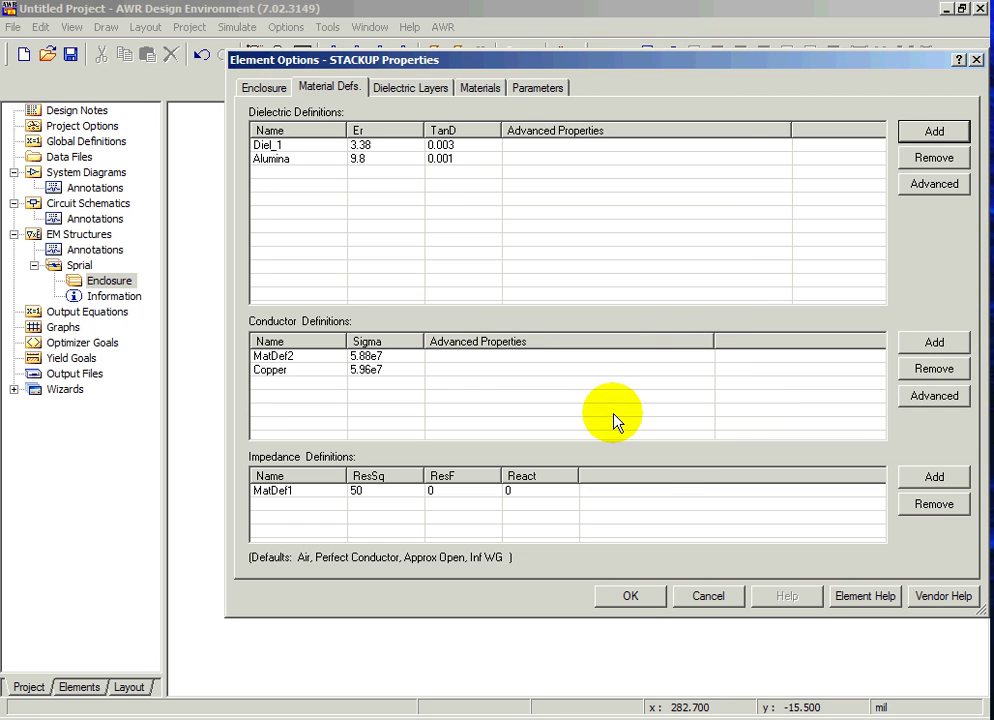
# Insert a third dielectric layer 10 mil thick made of Alumina.
pyautogui.click(421, 90)
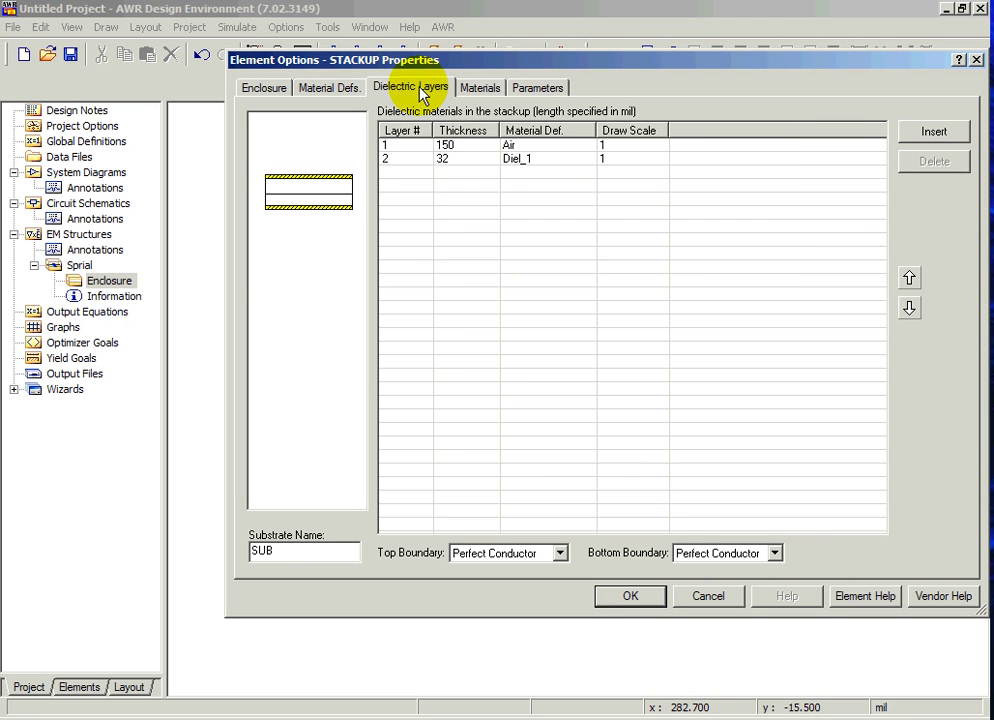
pyautogui.click(931, 137)
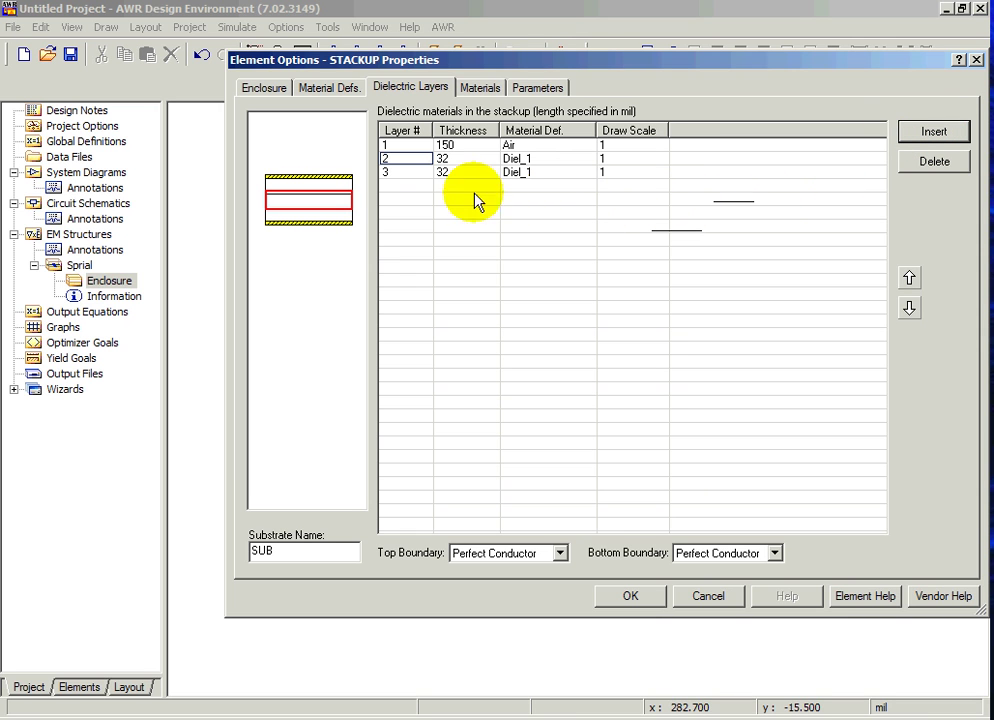
pyautogui.click(443, 172)
pyautogui.write('10')
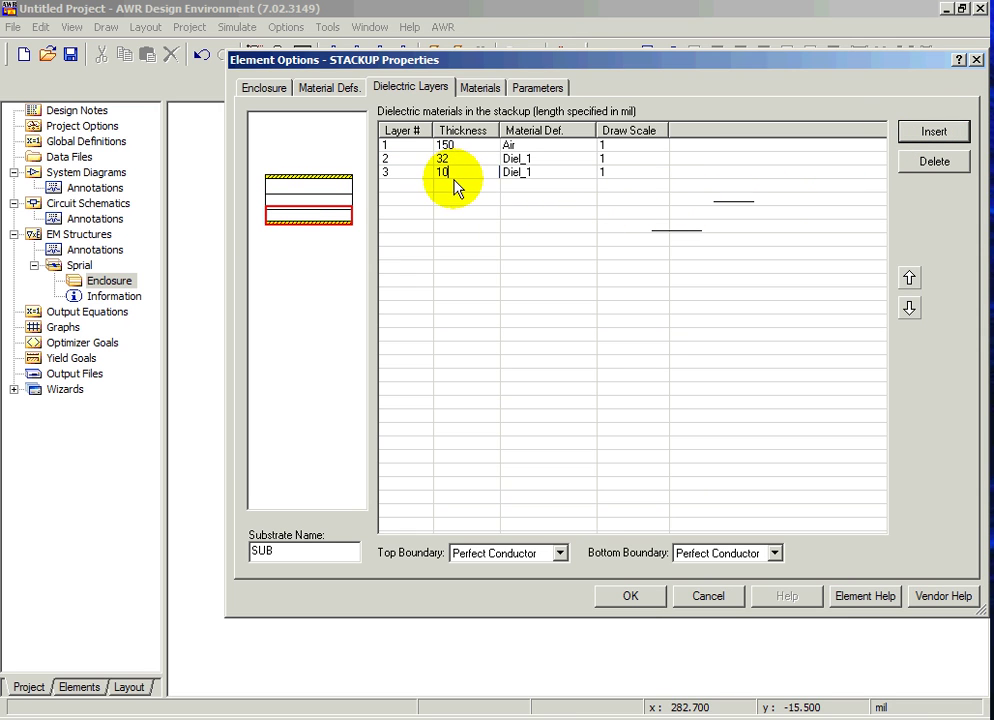
pyautogui.press('Tab')
pyautogui.click(583, 172)
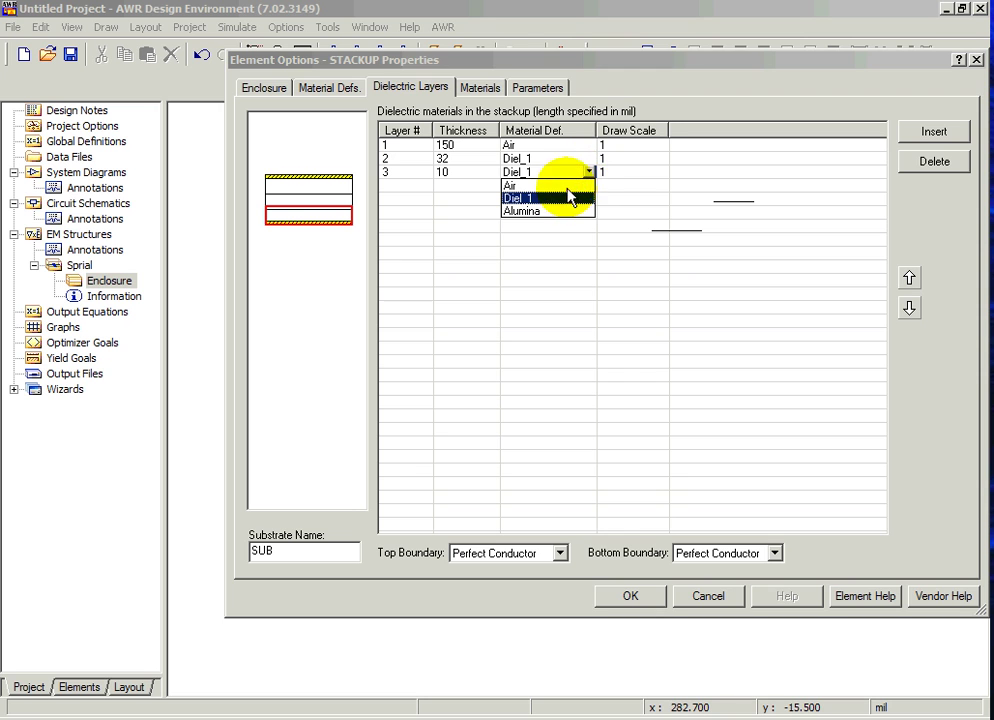
pyautogui.click(551, 213)
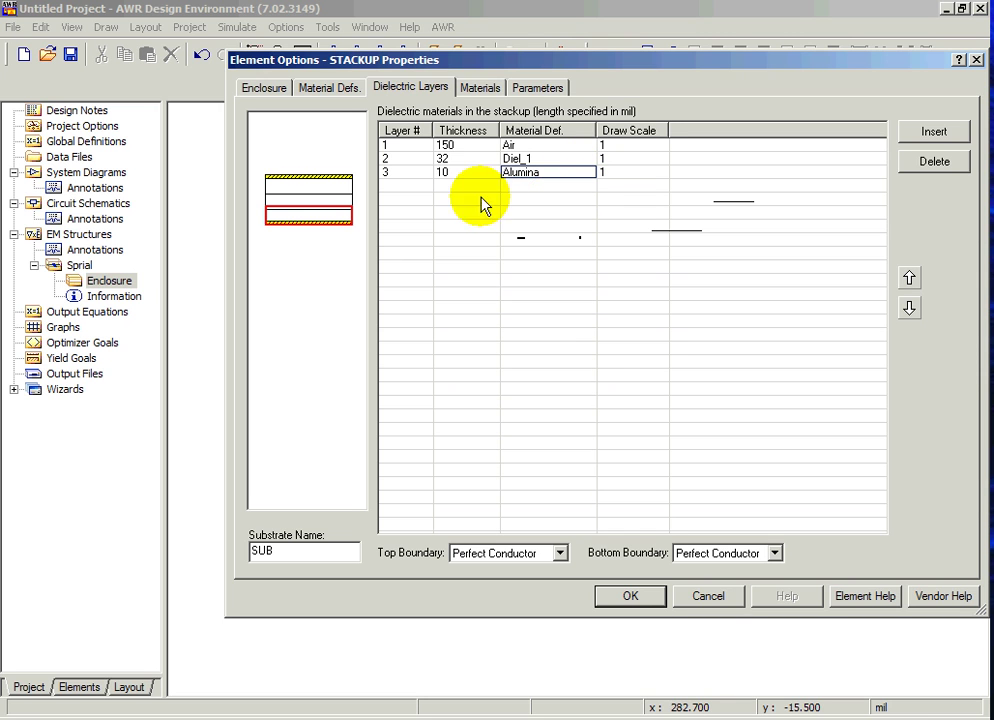
# Make layer 2 a 10 mil Air layer and set layer 1 to 100 mil.
pyautogui.click(444, 159)
pyautogui.write('10')
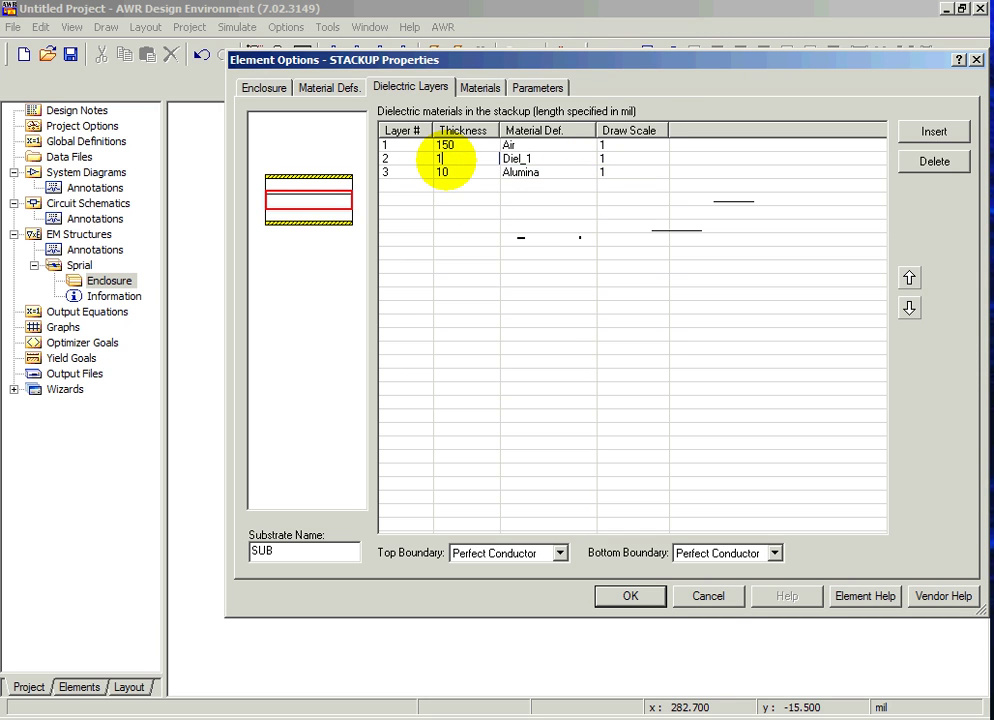
pyautogui.click(525, 159)
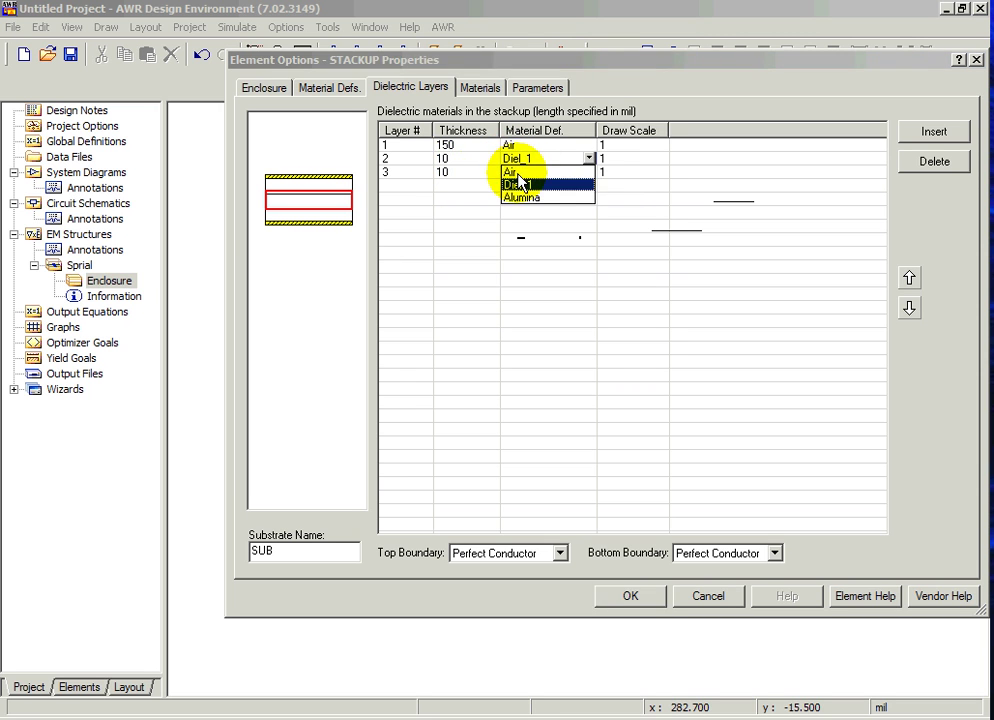
pyautogui.click(528, 172)
pyautogui.click(466, 146)
pyautogui.write('100')
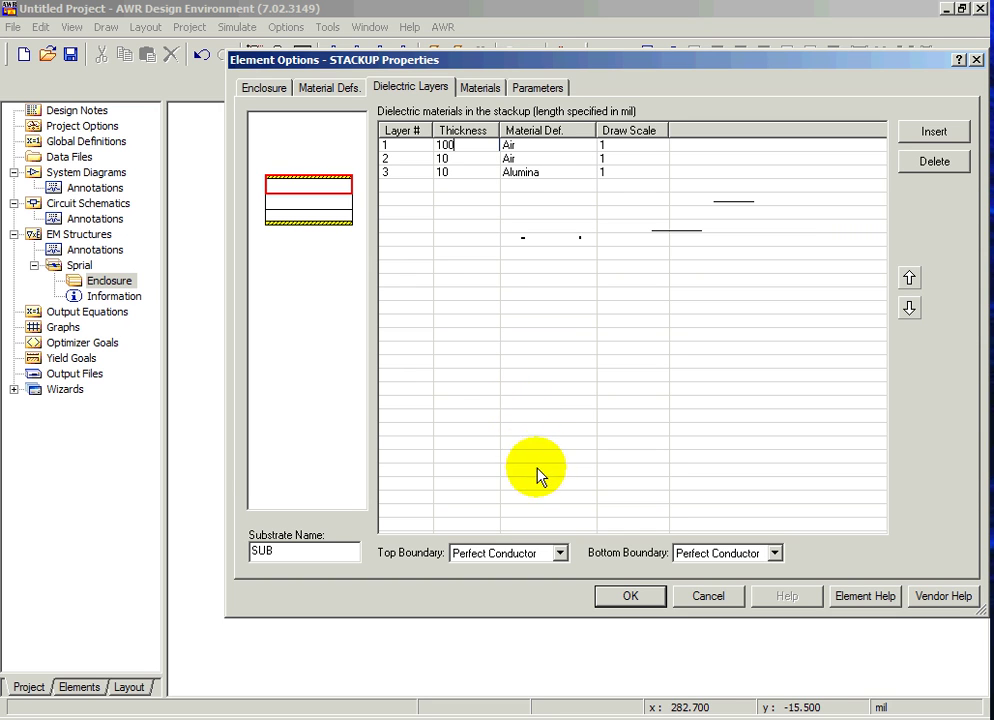
# Set the stackup's top boundary to Approx Open and apply the enclosure settings.
pyautogui.click(561, 553)
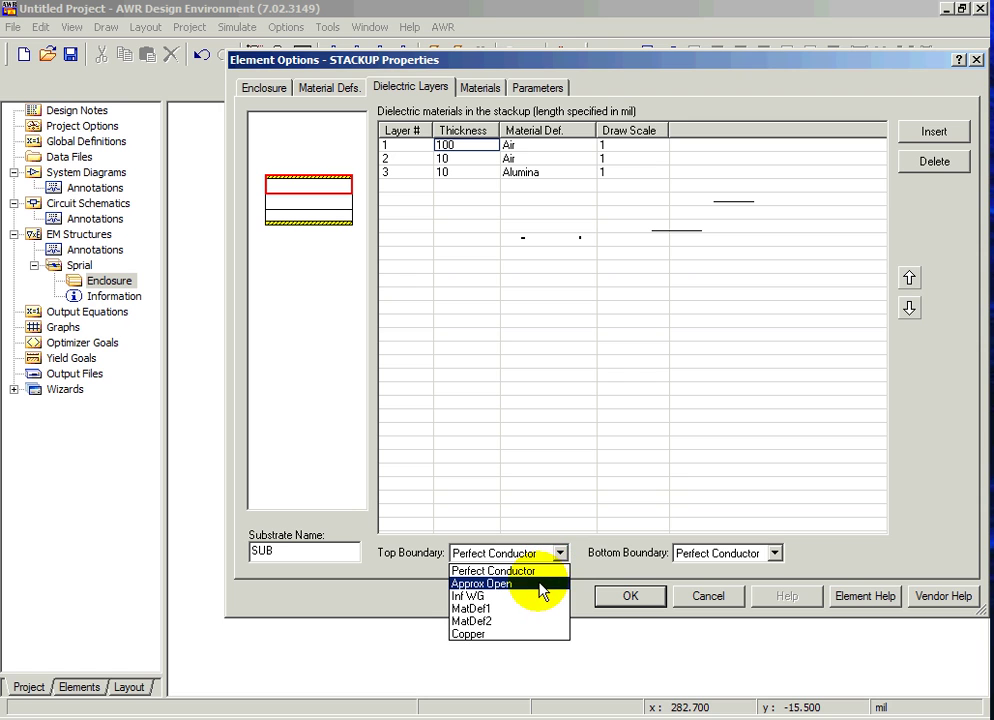
pyautogui.click(541, 586)
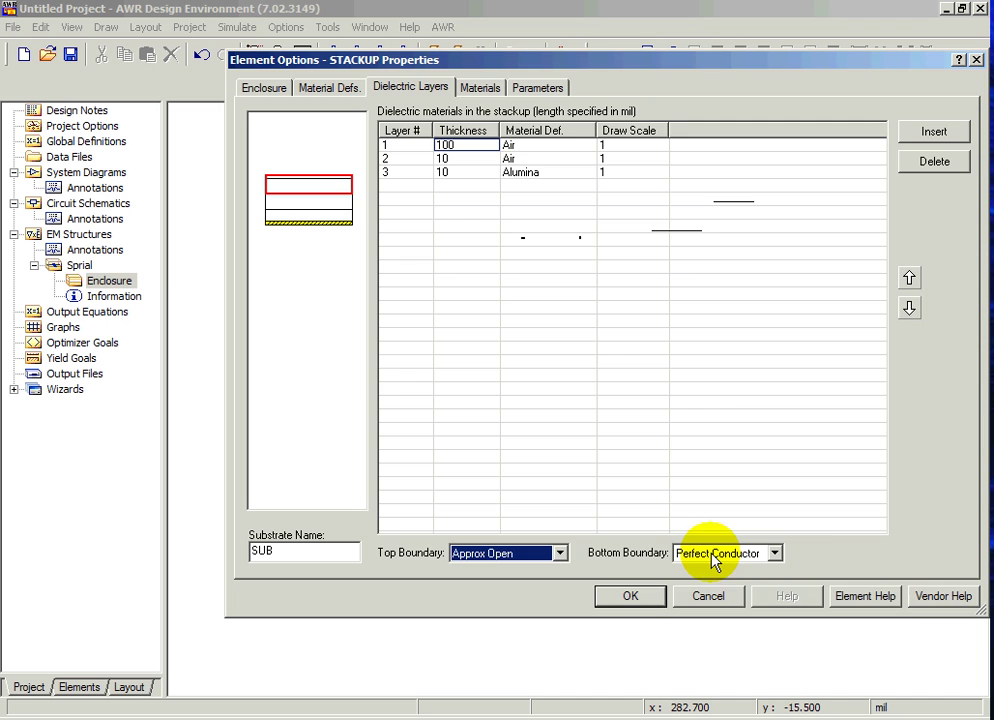
pyautogui.click(630, 595)
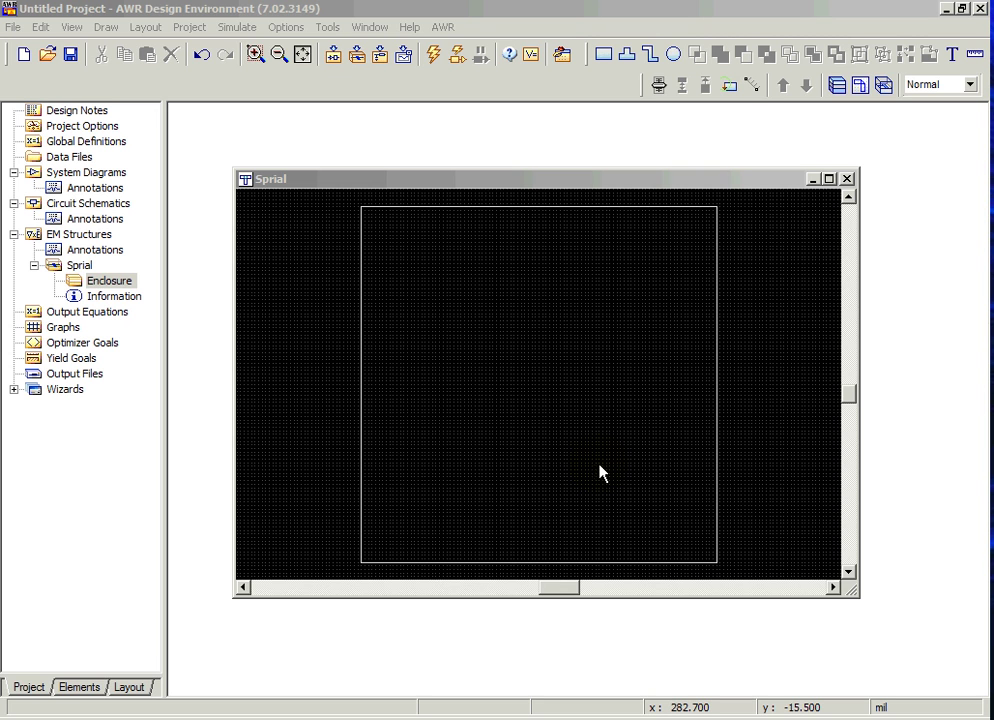
# Change the enclosure's Y_Dim to 250 mil, giving a 500 × 250 mil box.
pyautogui.click(112, 284)
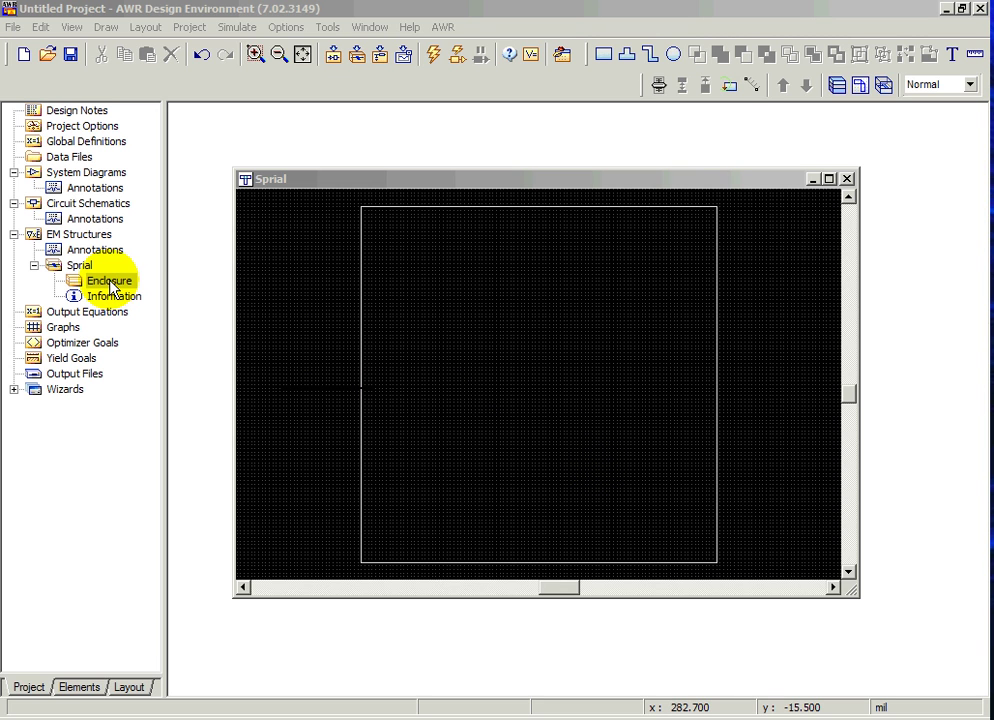
pyautogui.doubleClick(112, 286)
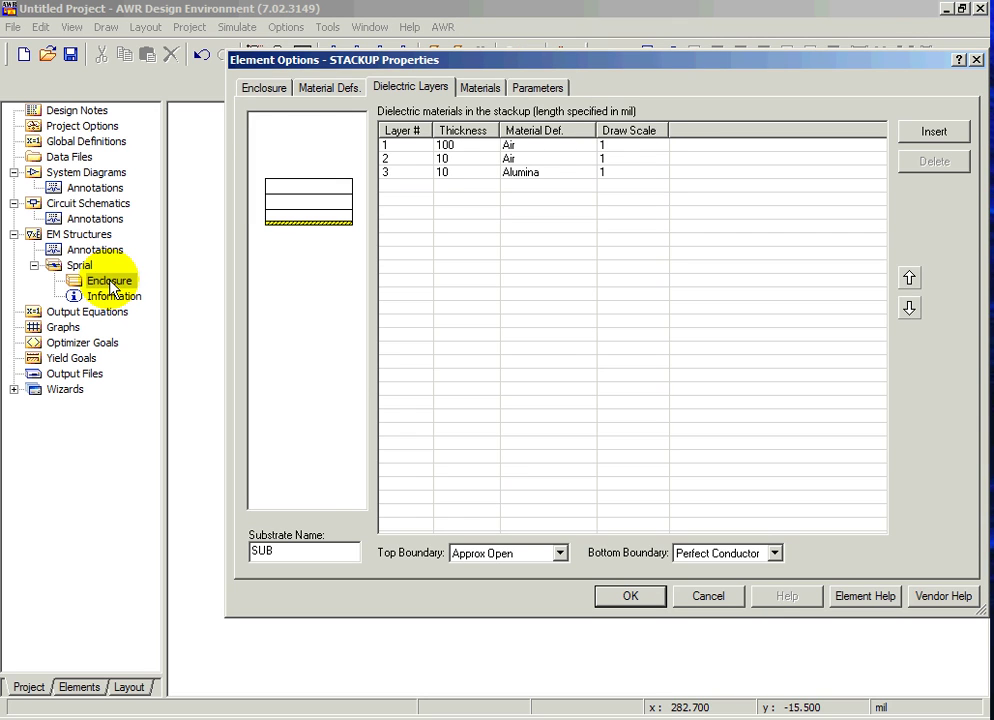
pyautogui.click(257, 89)
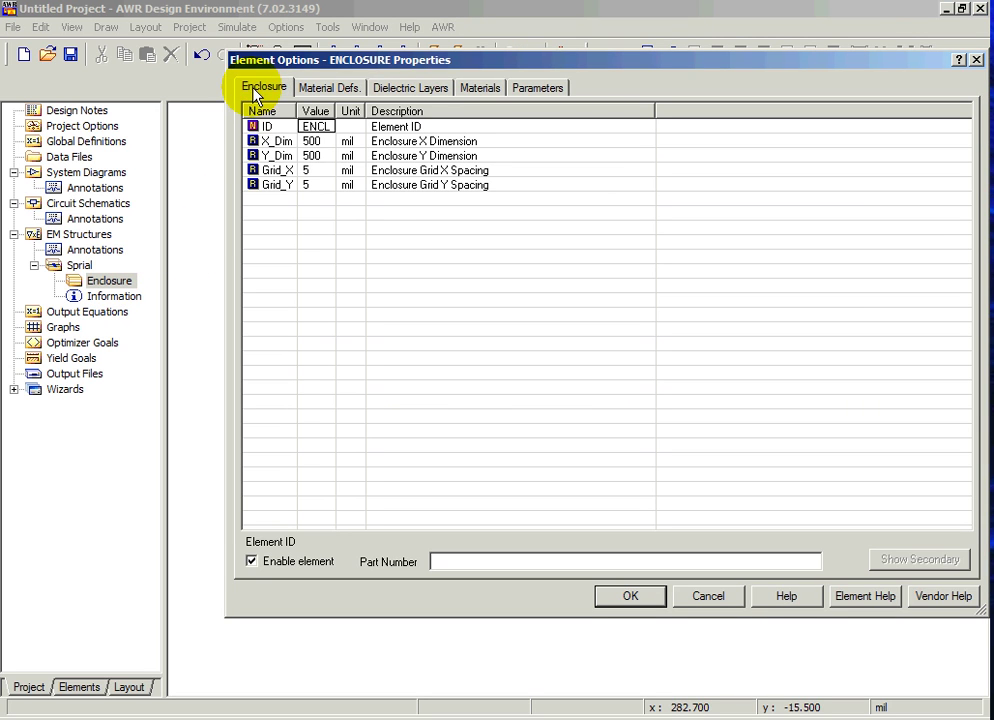
pyautogui.doubleClick(311, 156)
pyautogui.write('250')
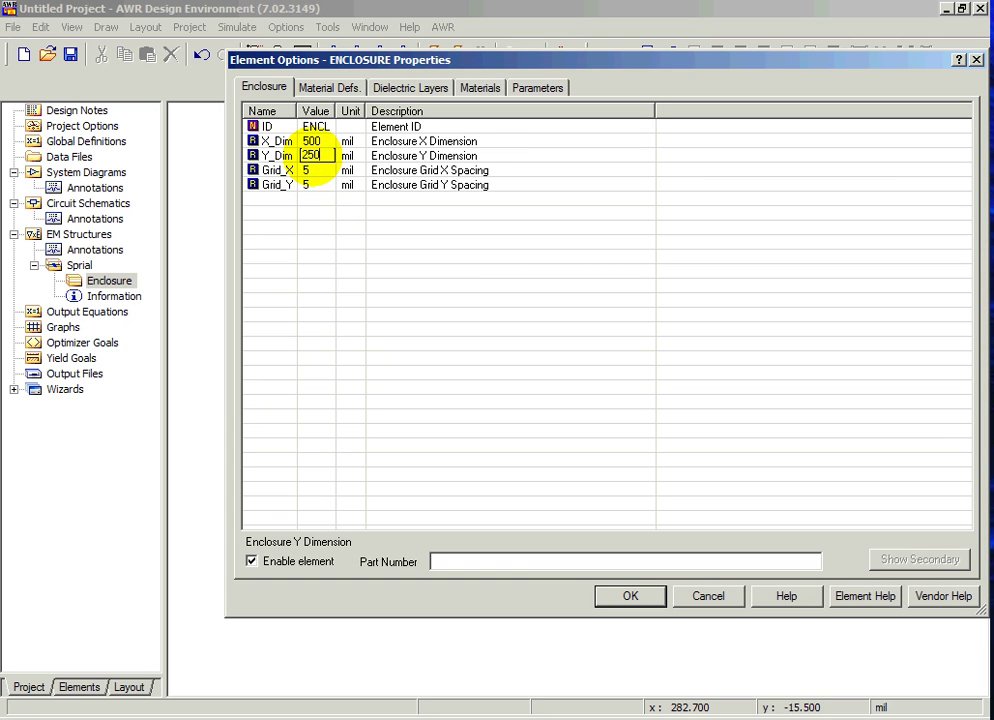
pyautogui.press('Return')
pyautogui.doubleClick(313, 185)
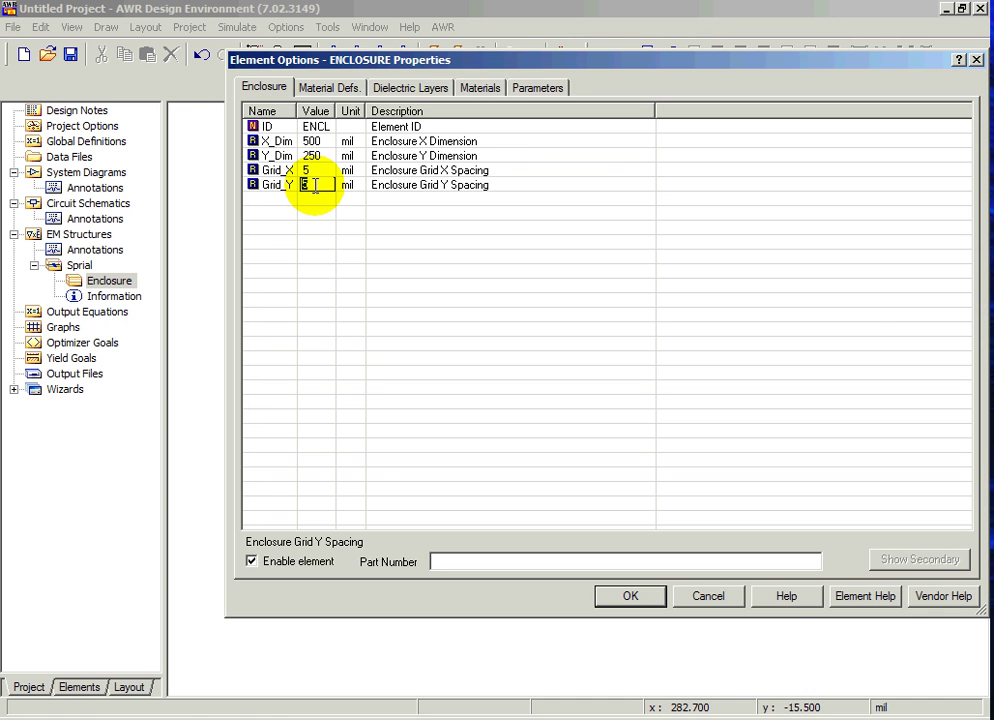
pyautogui.click(262, 184)
pyautogui.press('Return')
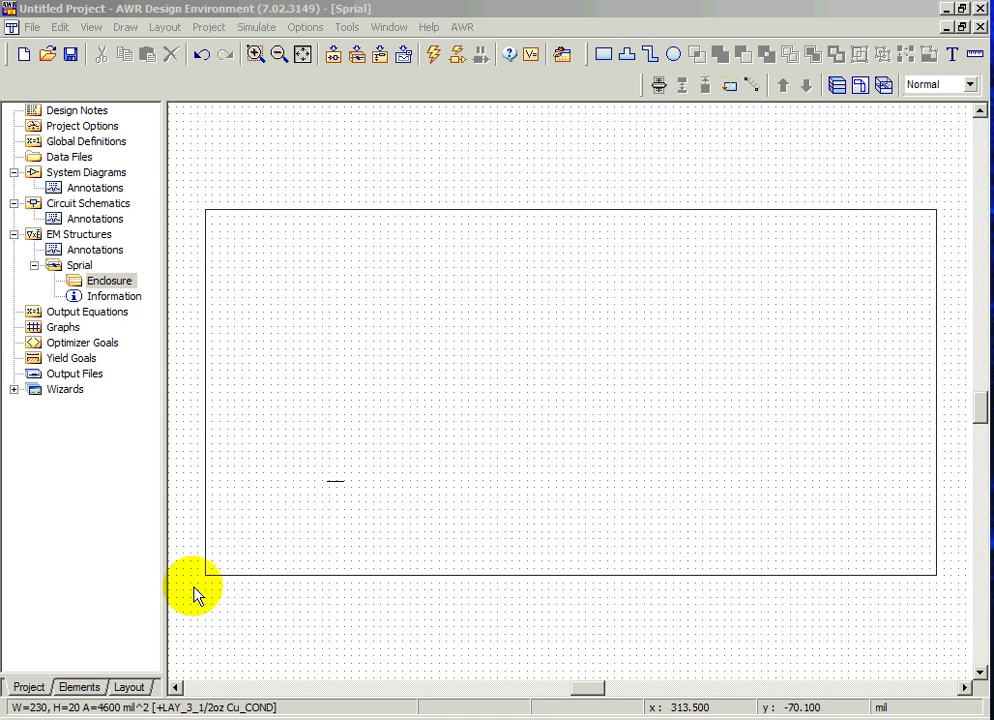
# Set the drawing layer to physical layer 3 with 1/2oz Cu as the conductor material.
pyautogui.click(129, 688)
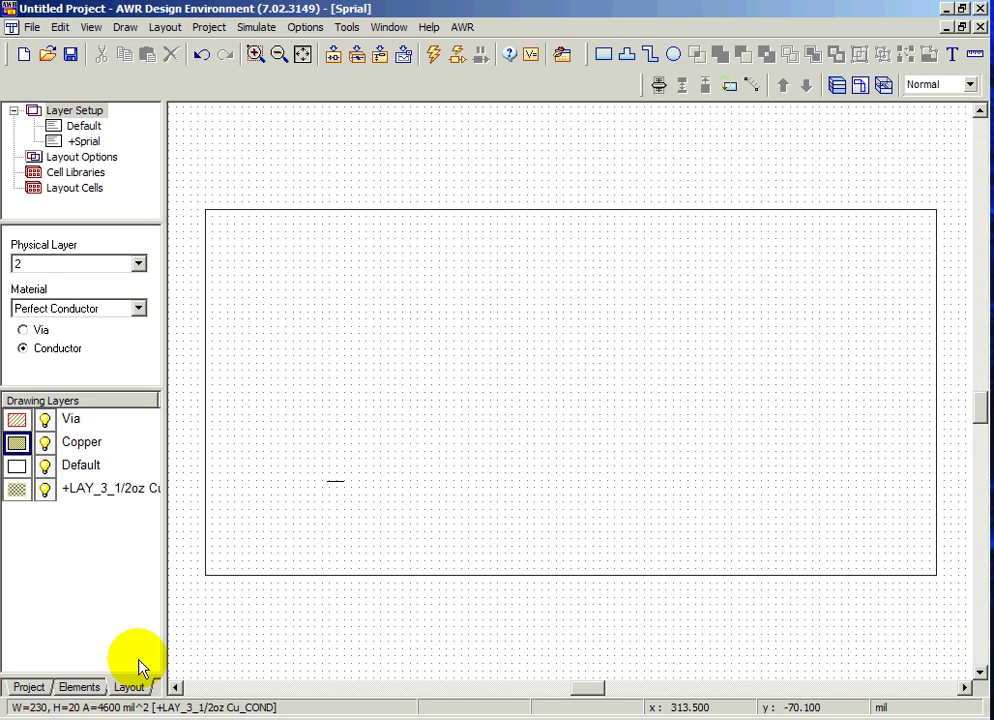
pyautogui.click(138, 265)
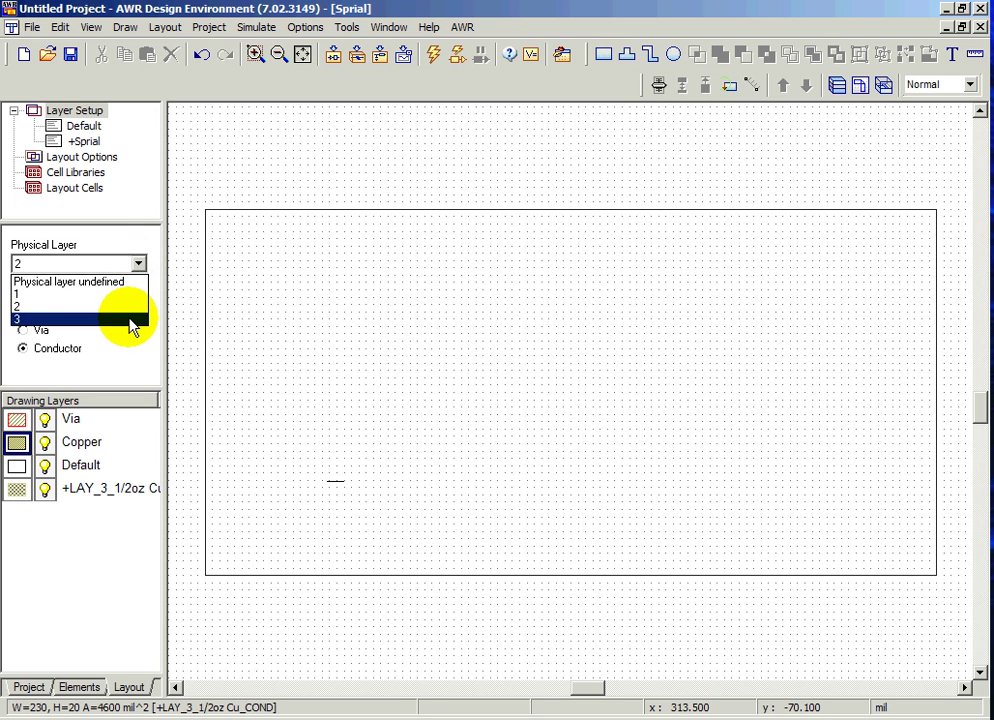
pyautogui.click(131, 319)
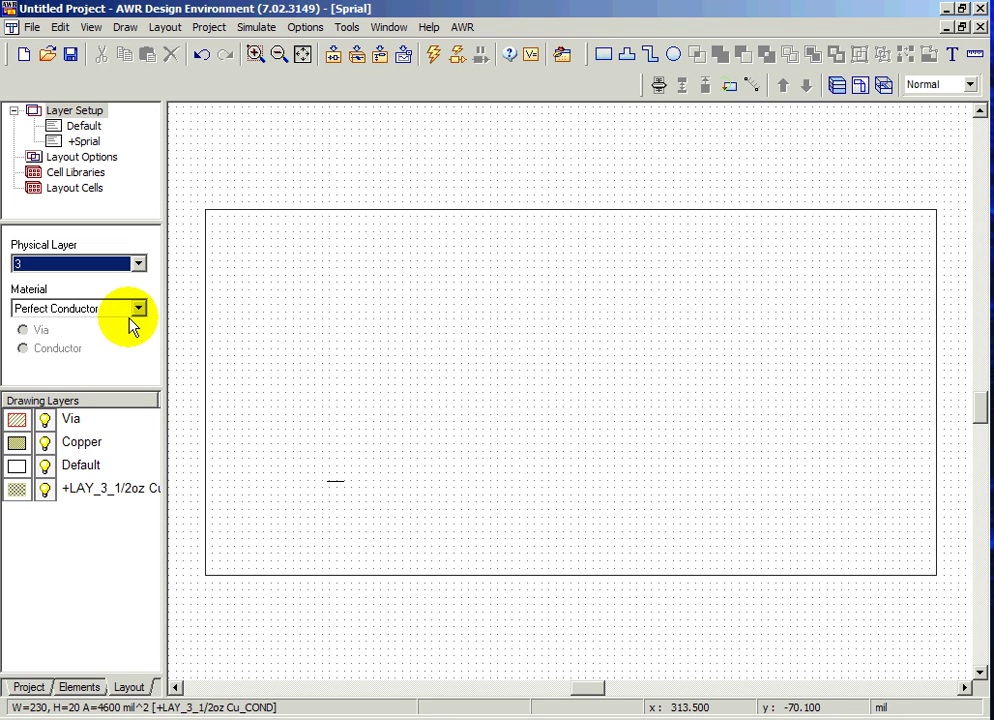
pyautogui.click(137, 309)
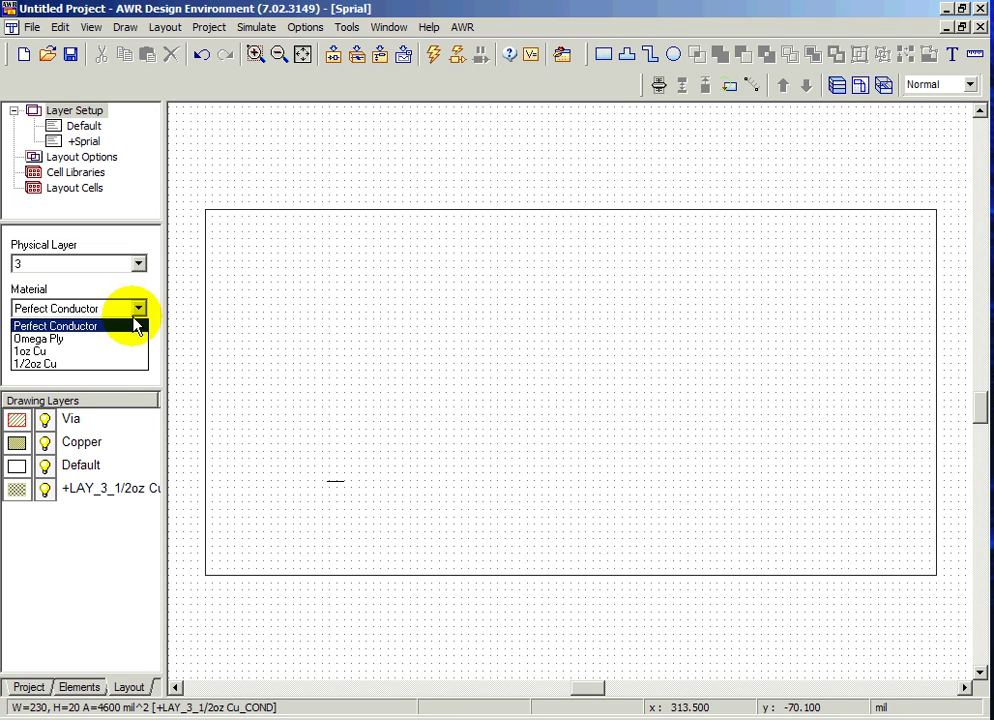
pyautogui.click(115, 365)
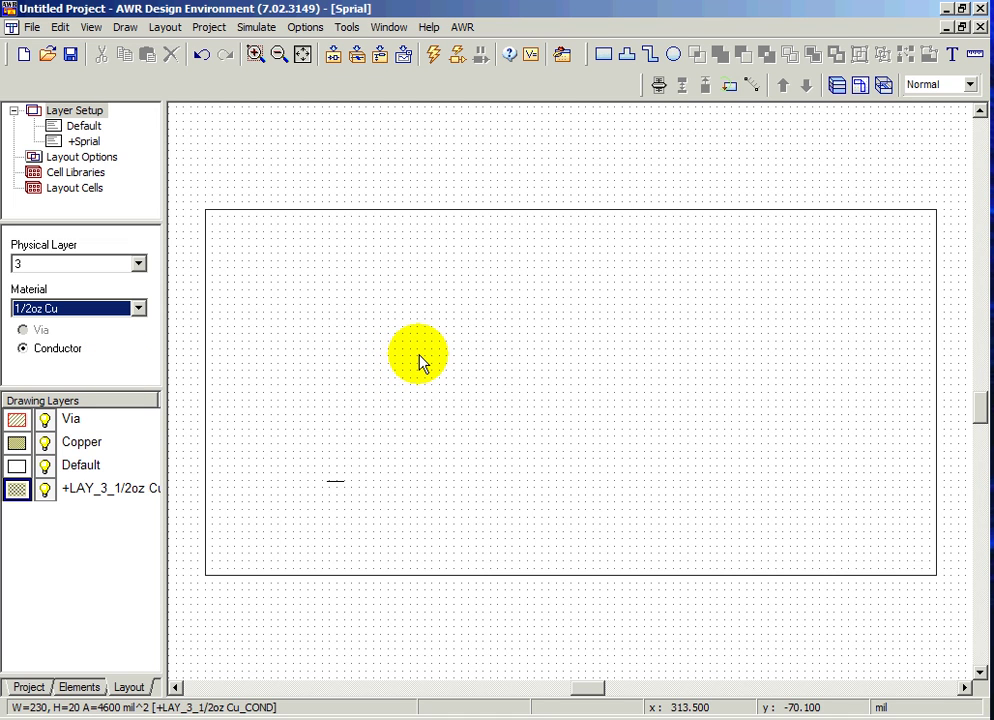
pyautogui.click(447, 295)
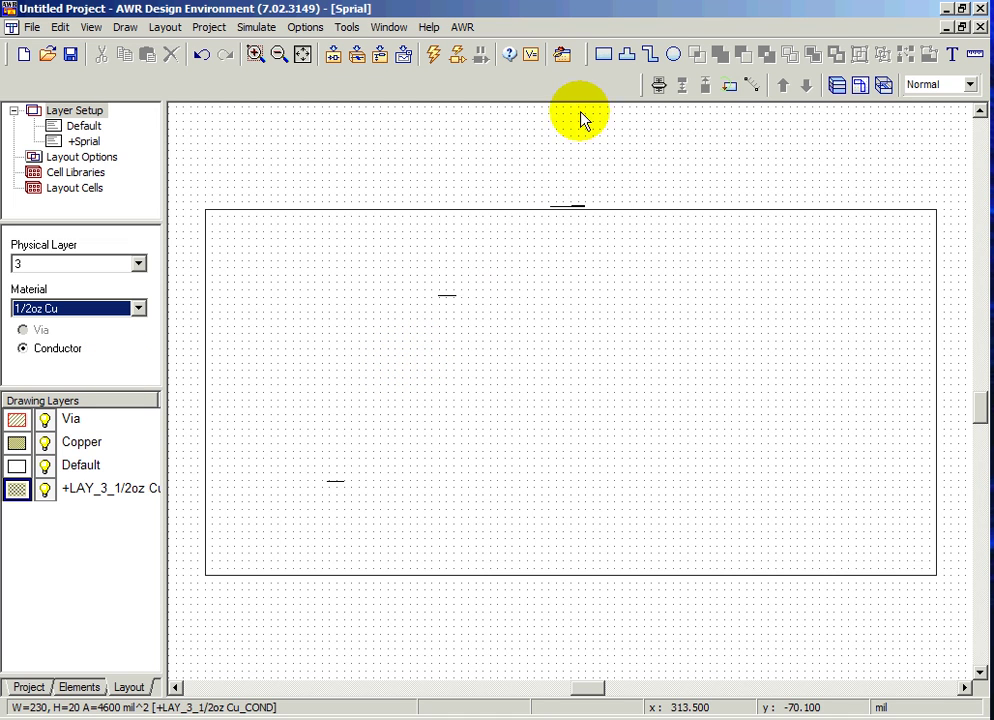
# Draw a roughly 230 × 20 mil copper rectangle across the left part of the enclosure.
pyautogui.click(603, 58)
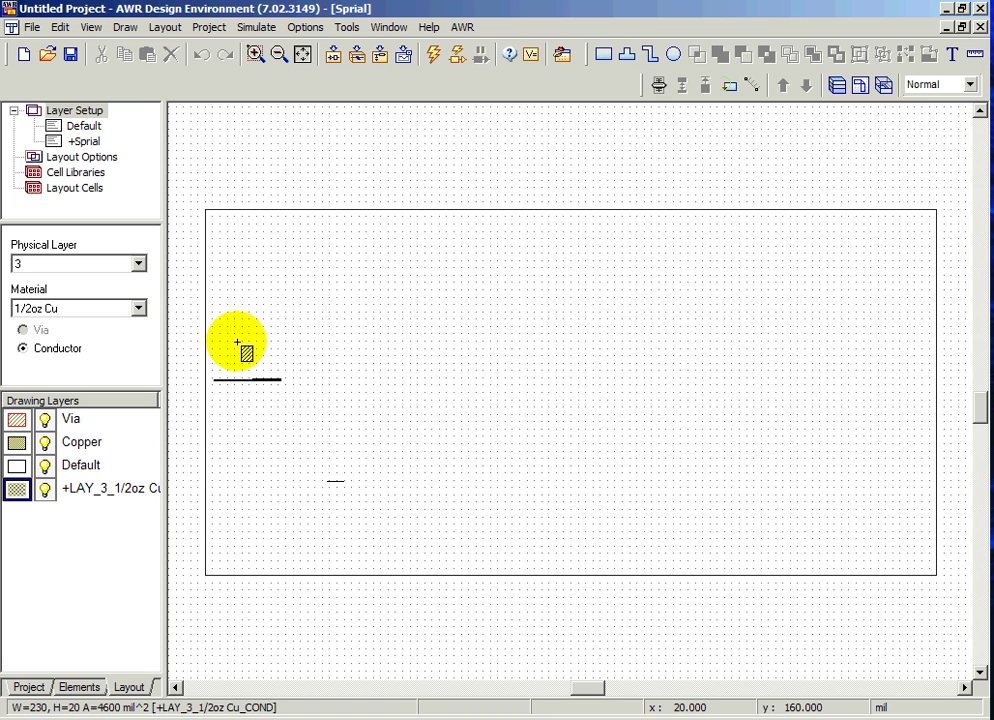
pyautogui.moveTo(236, 343); pyautogui.dragTo(572, 372)
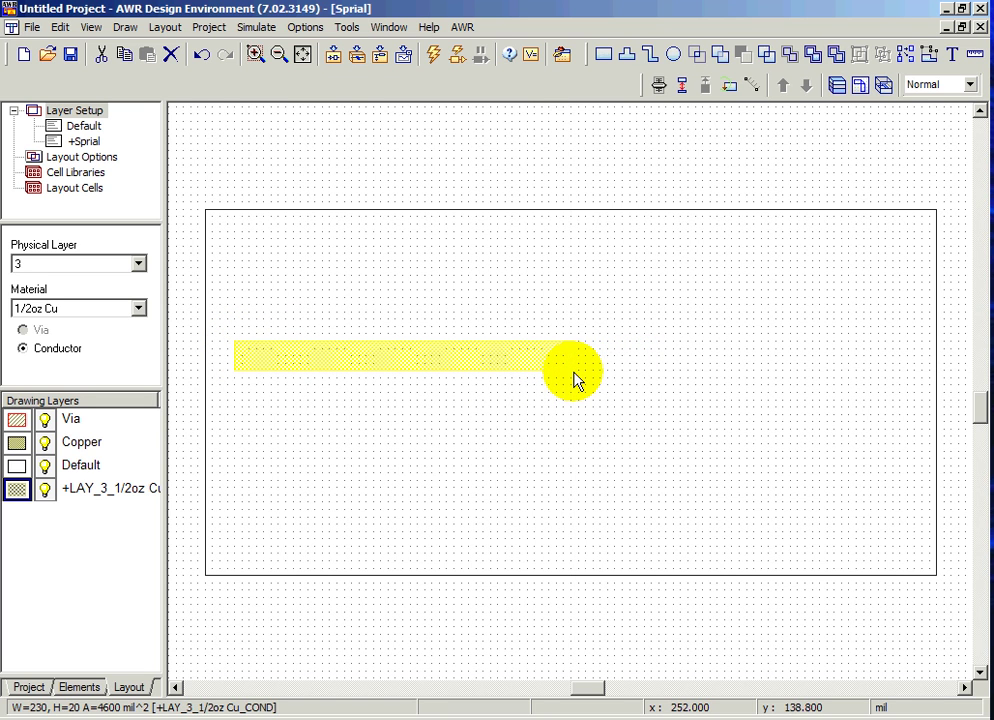
pyautogui.click(522, 360)
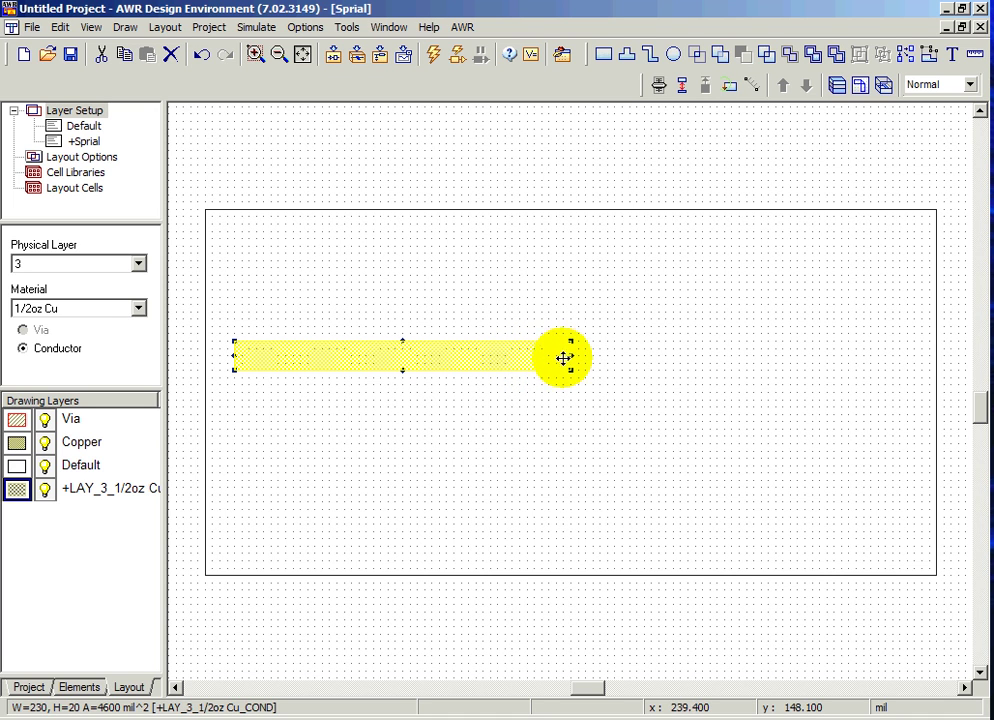
pyautogui.moveTo(571, 357)
pyautogui.mouseDown()
pyautogui.moveTo(666, 357)
pyautogui.moveTo(572, 357)
pyautogui.mouseUp()
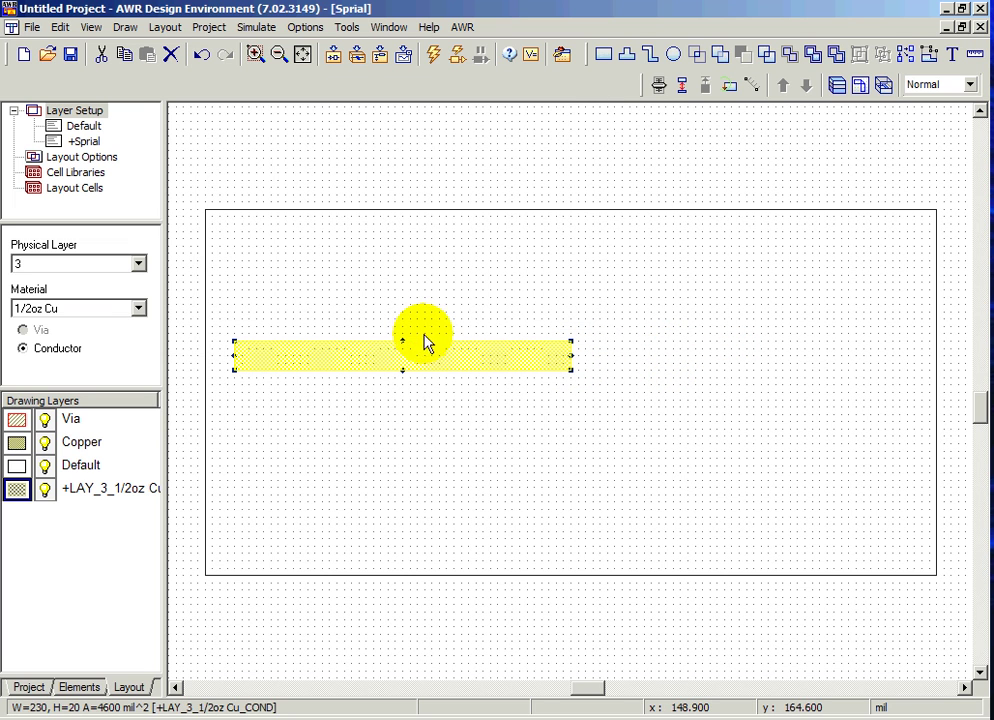
pyautogui.moveTo(402, 342)
pyautogui.mouseDown()
pyautogui.moveTo(402, 308)
pyautogui.moveTo(402, 342)
pyautogui.mouseUp()
pyautogui.click(578, 480)
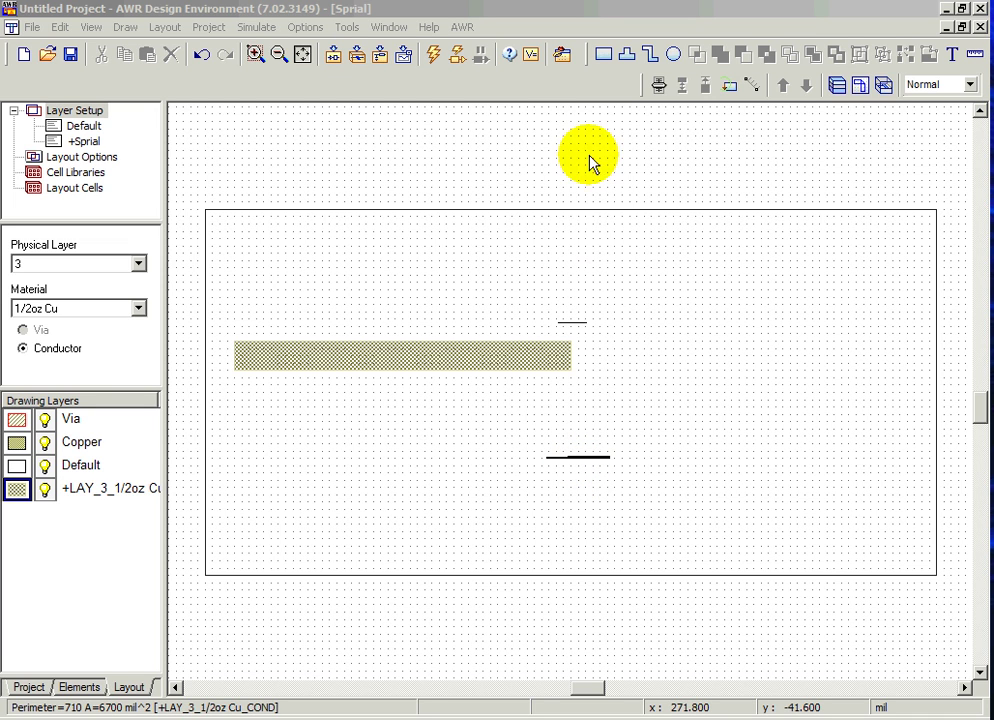
# Draw a 20 mil path from the strip's right end, winding inward in spiral turns.
pyautogui.click(627, 56)
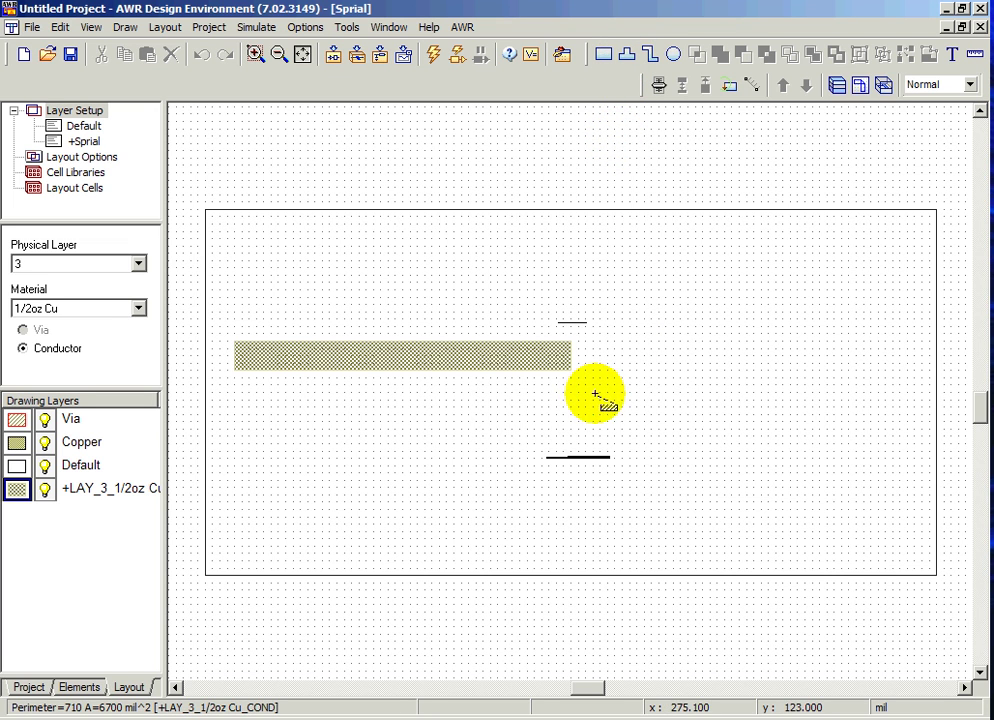
pyautogui.click(571, 370)
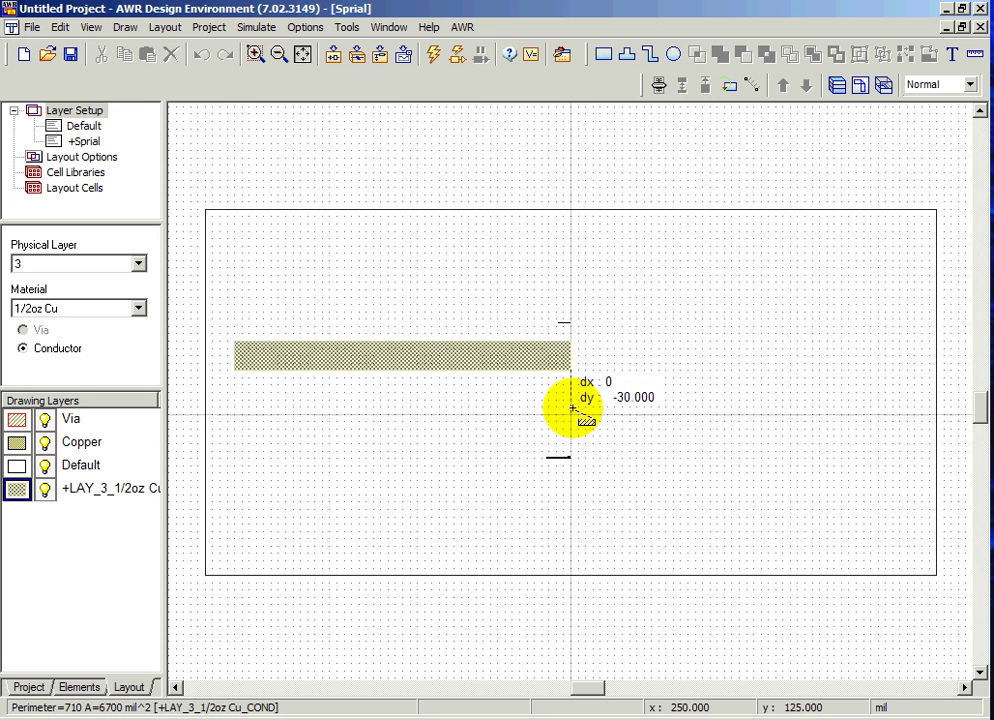
pyautogui.click(571, 516)
pyautogui.click(366, 516)
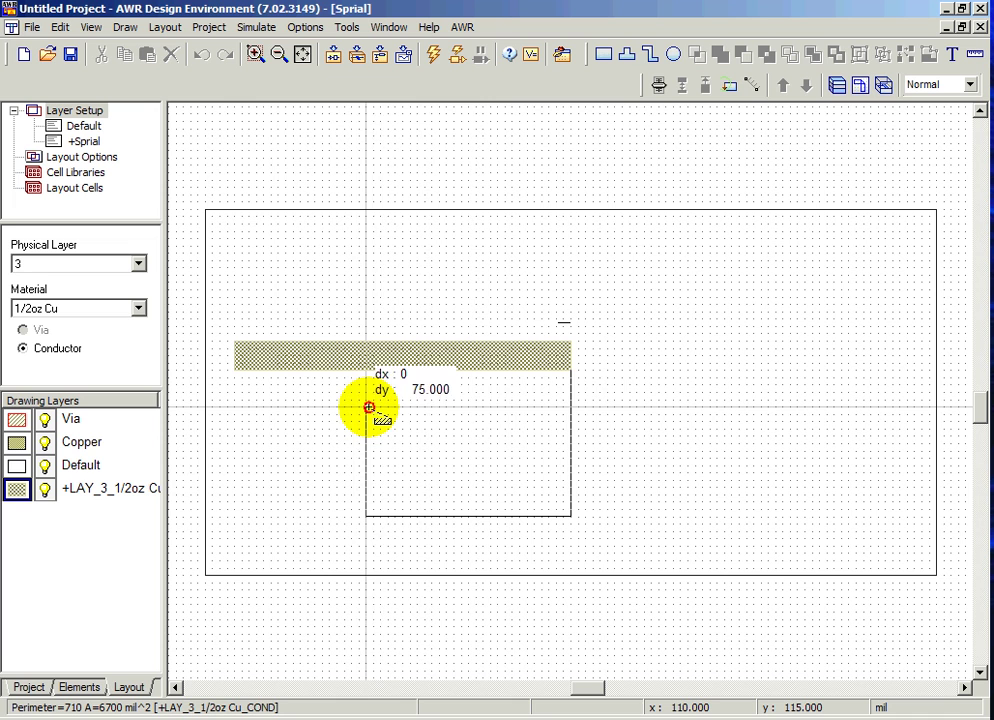
pyautogui.click(366, 406)
pyautogui.click(510, 406)
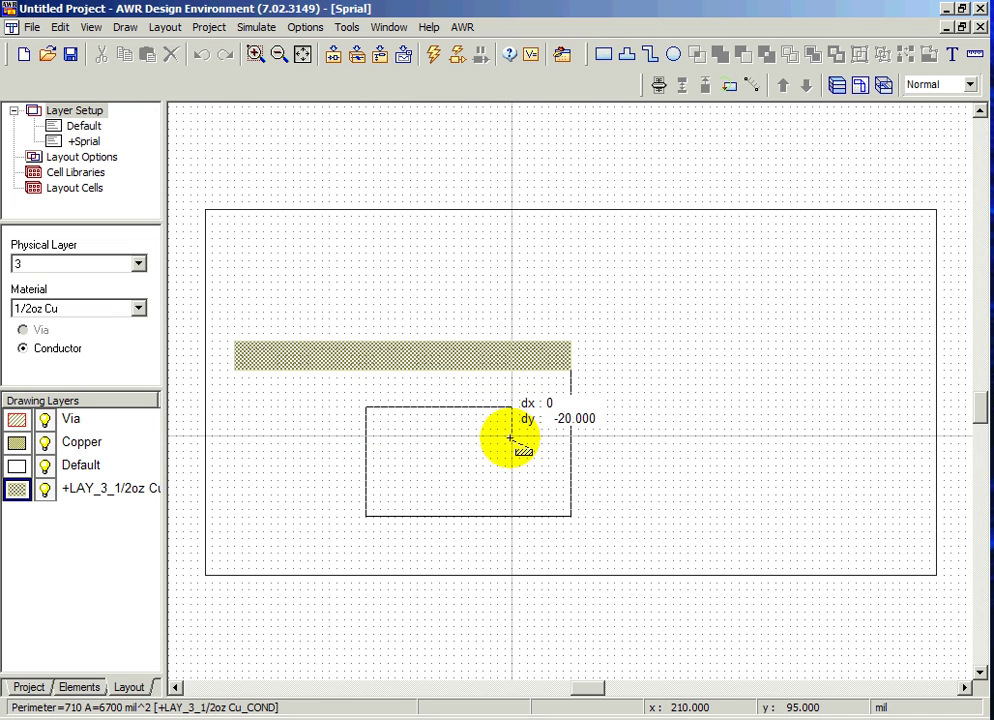
pyautogui.click(510, 434)
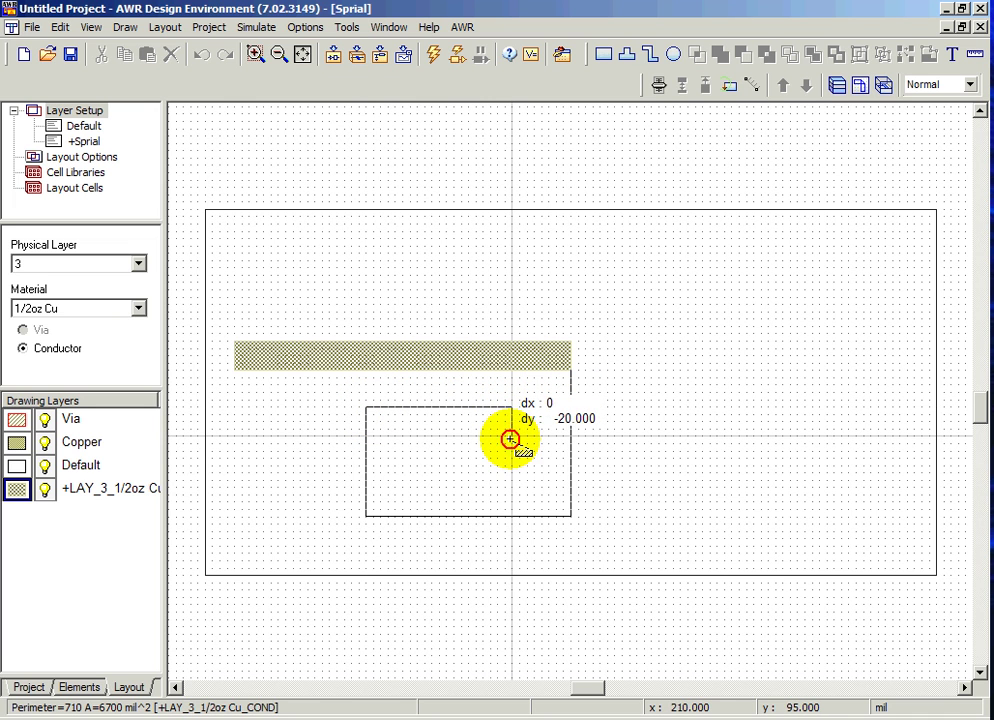
pyautogui.click(395, 436)
pyautogui.click(395, 489)
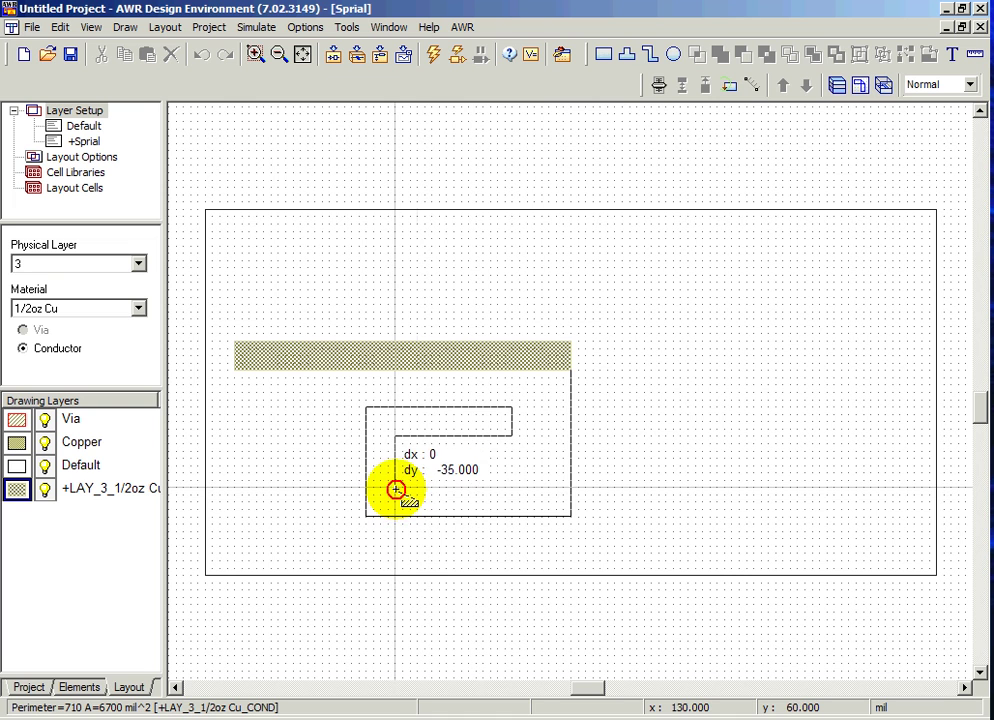
pyautogui.click(540, 489)
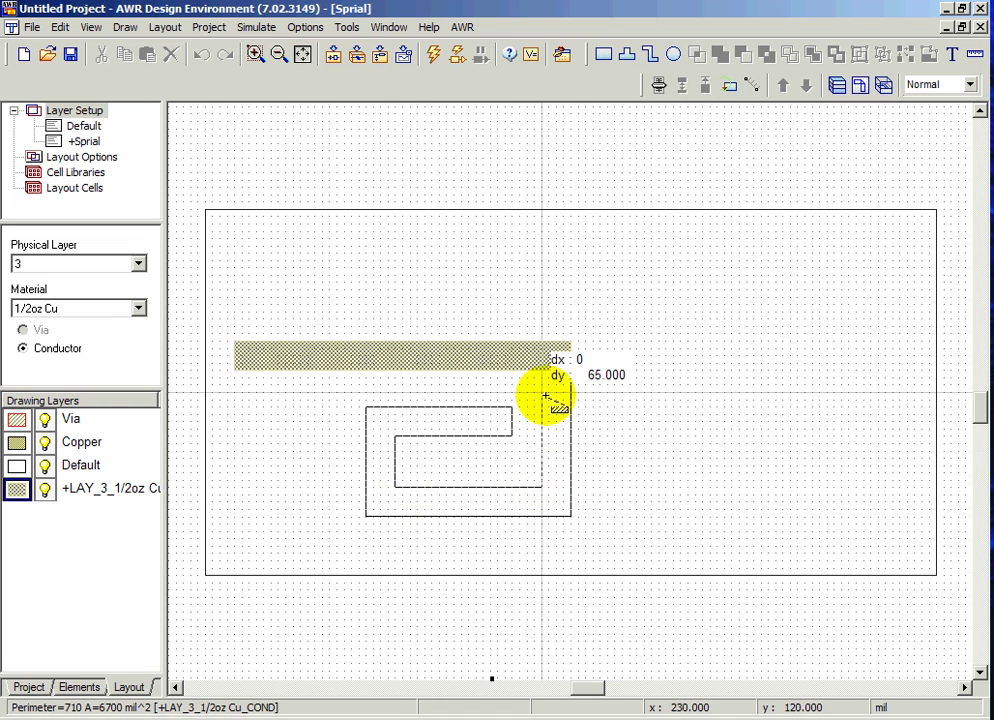
pyautogui.doubleClick(541, 373)
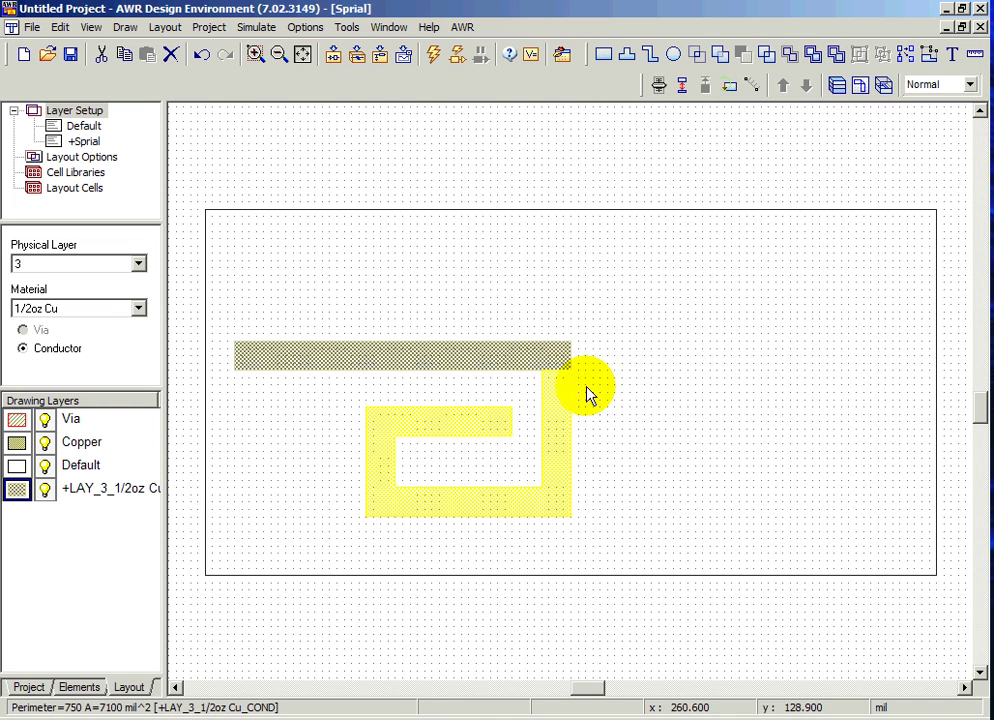
pyautogui.click(632, 399)
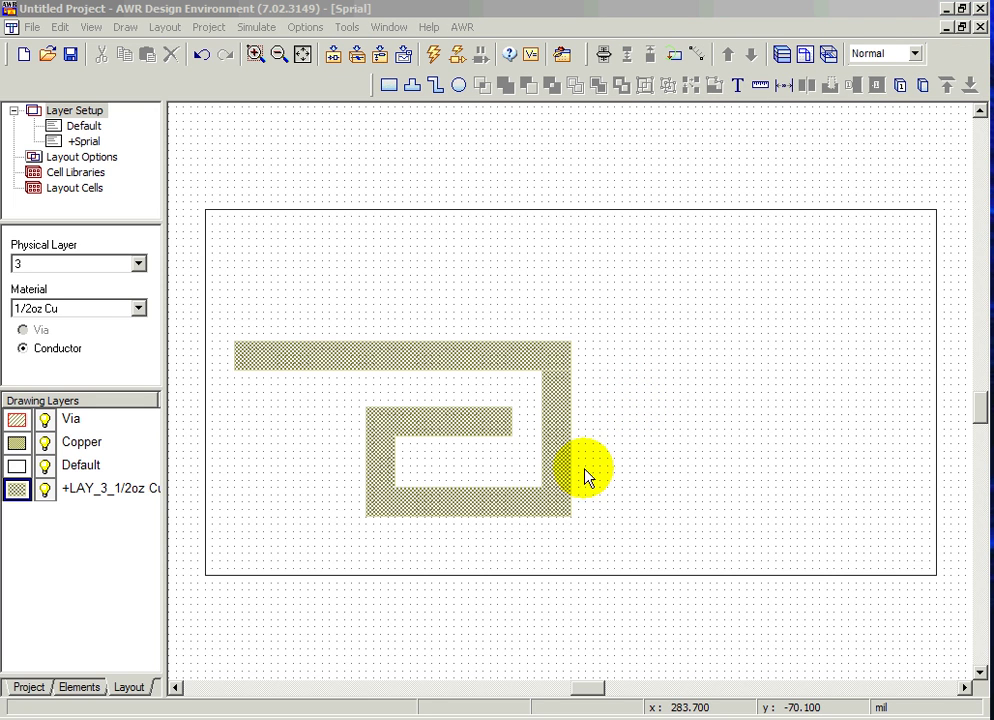
# Draw a small via rectangle at the spiral's inner end on a new via layer.
pyautogui.click(921, 88)
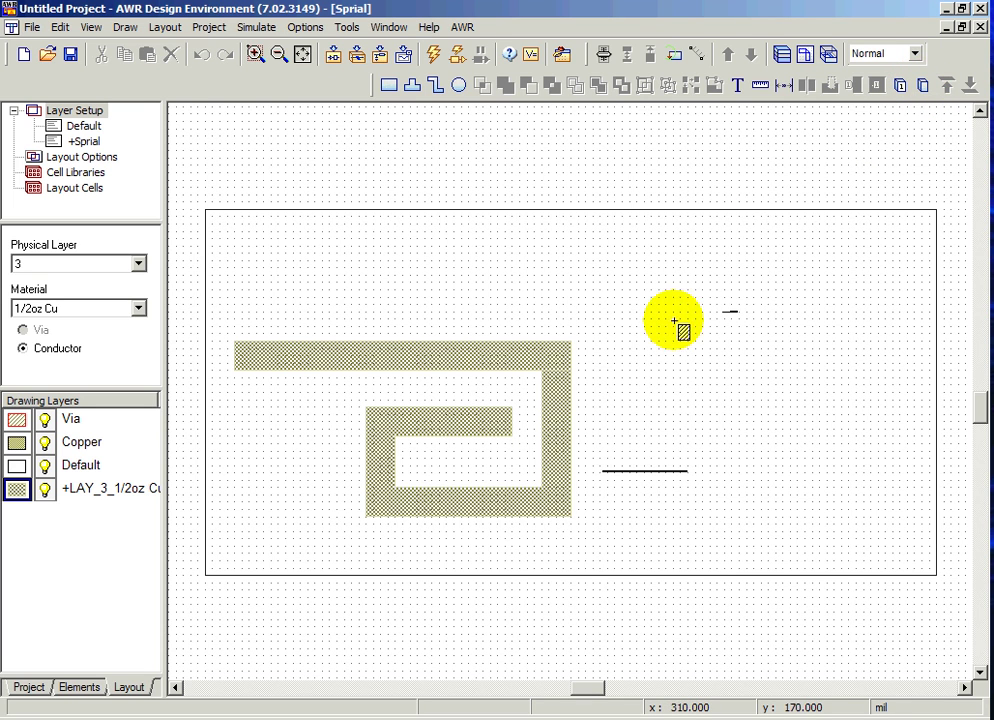
pyautogui.click(450, 413)
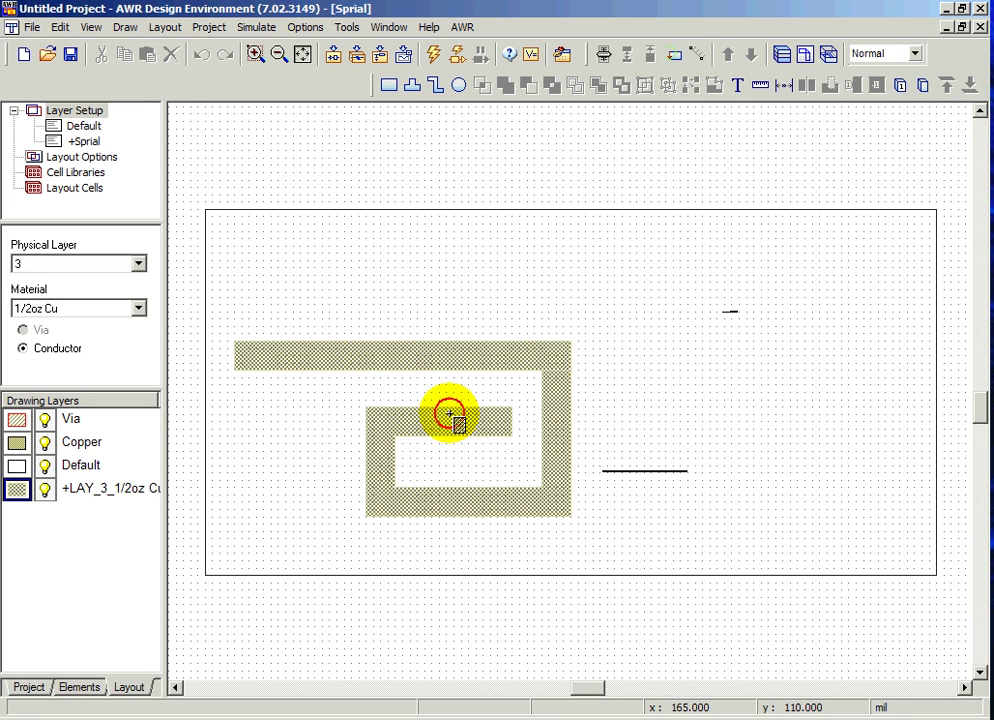
pyautogui.moveTo(450, 413)
pyautogui.mouseDown()
pyautogui.moveTo(469, 419)
pyautogui.moveTo(476, 438)
pyautogui.mouseUp()
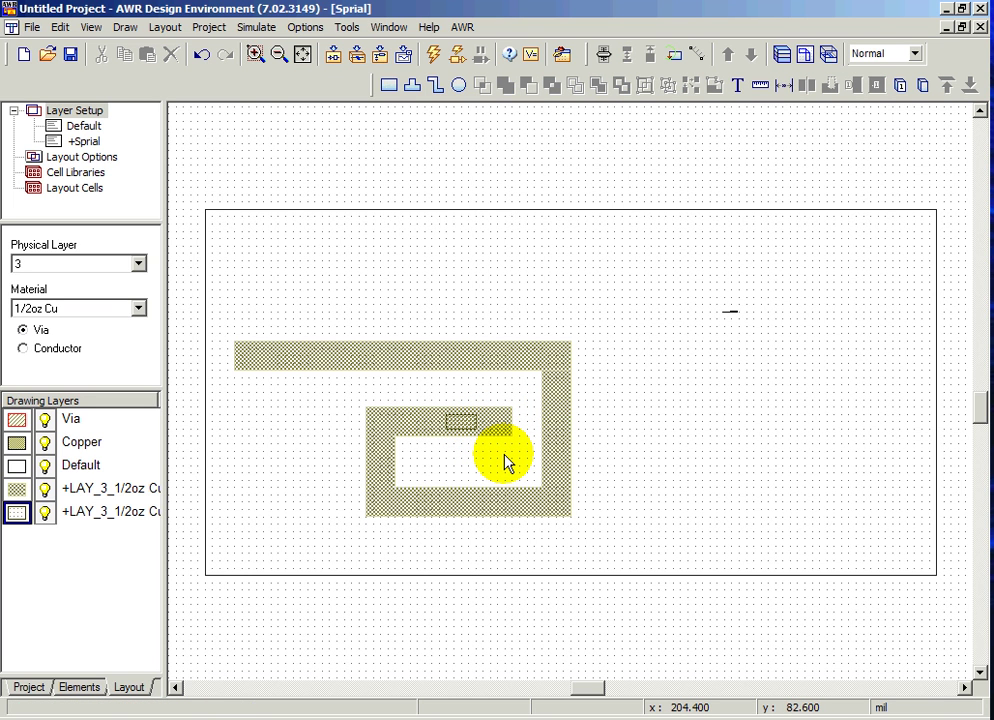
# View the spiral and via in 3D, tilting the box and magnifying the spiral's centre.
pyautogui.click(827, 57)
pyautogui.click(828, 56)
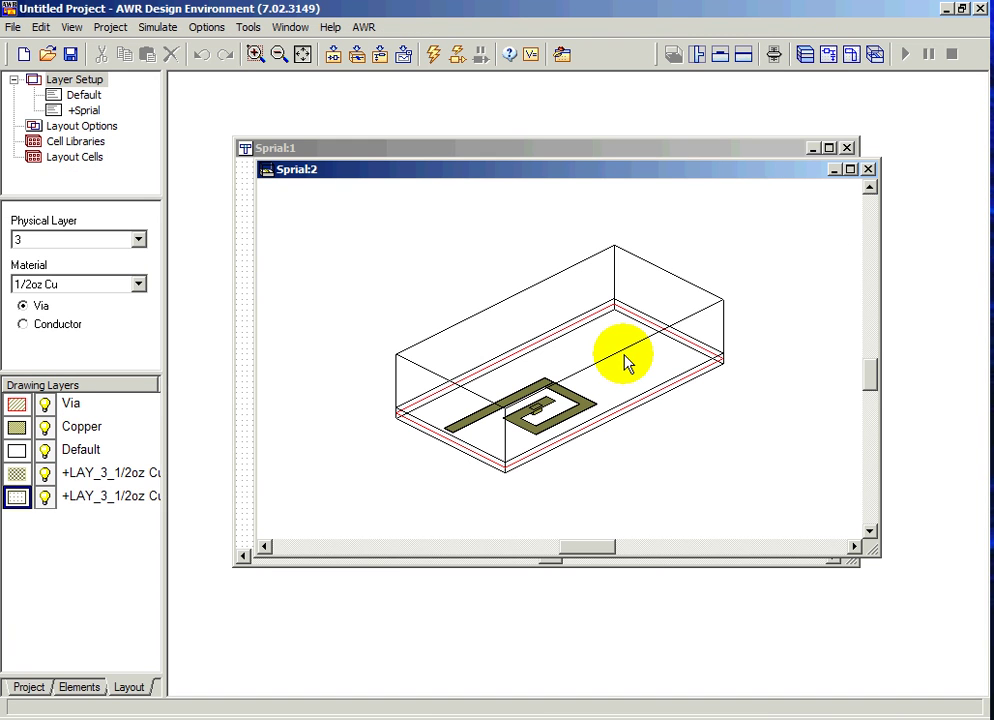
pyautogui.moveTo(619, 410); pyautogui.dragTo(594, 378)
pyautogui.click(255, 54)
pyautogui.moveTo(480, 370); pyautogui.dragTo(591, 427)
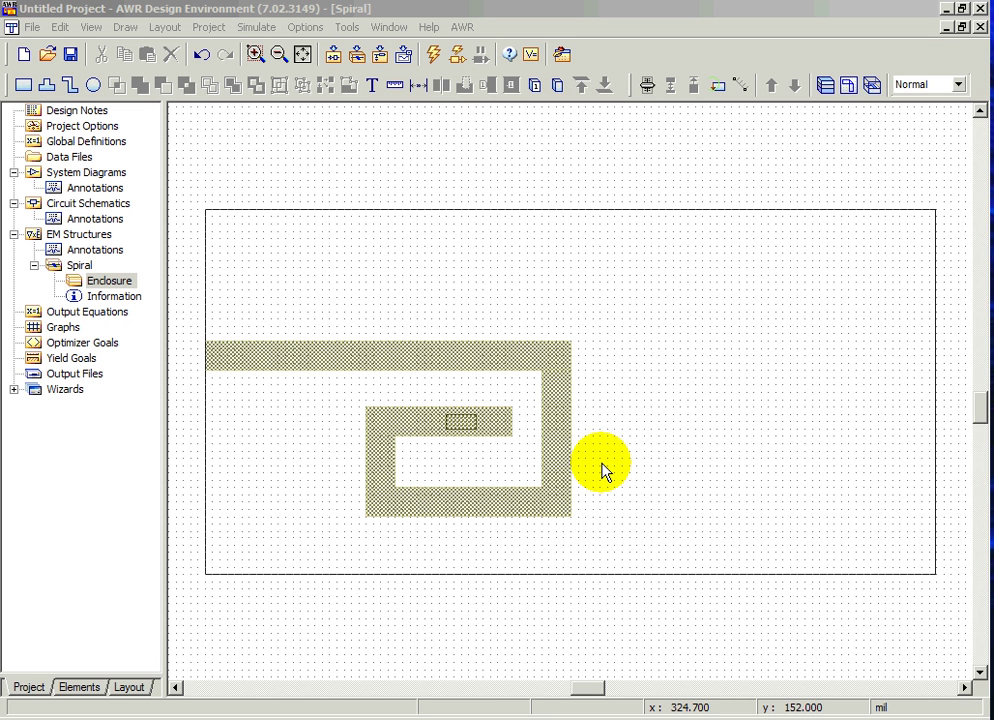
# Place edge port 1 at the top trace's left end and extend its arrow 100 mil into the trace.
pyautogui.click(229, 362)
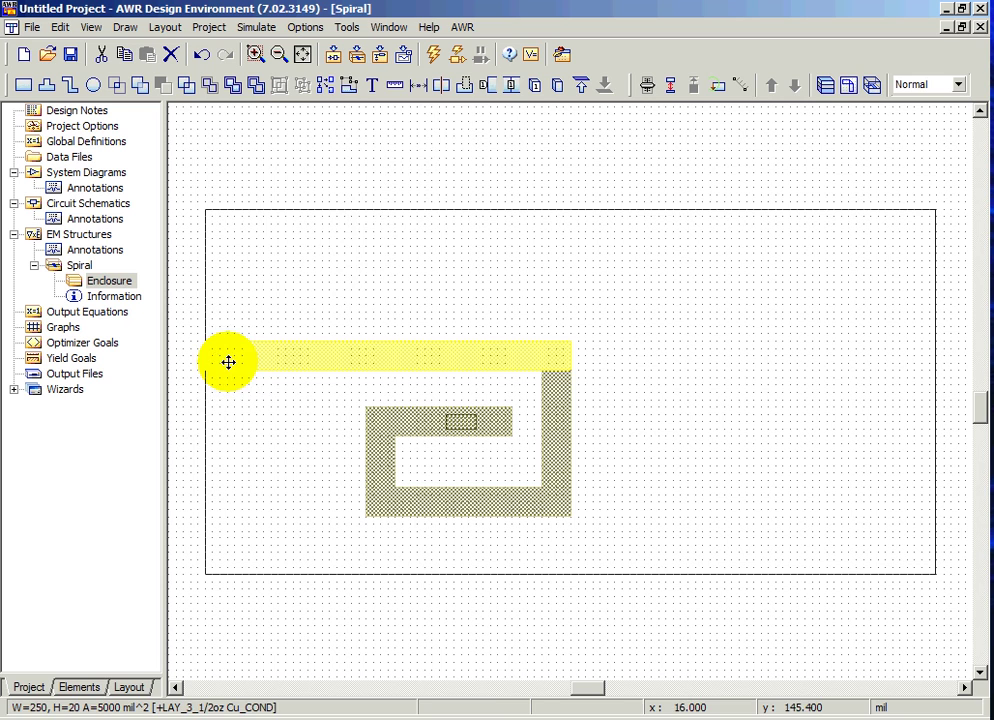
pyautogui.click(490, 89)
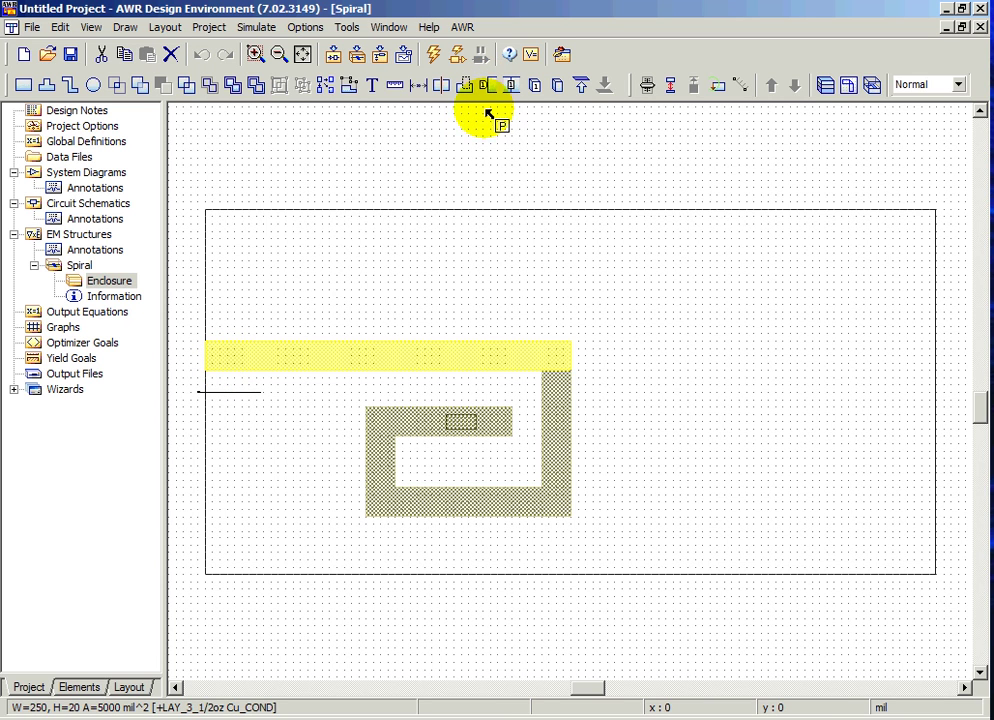
pyautogui.click(205, 356)
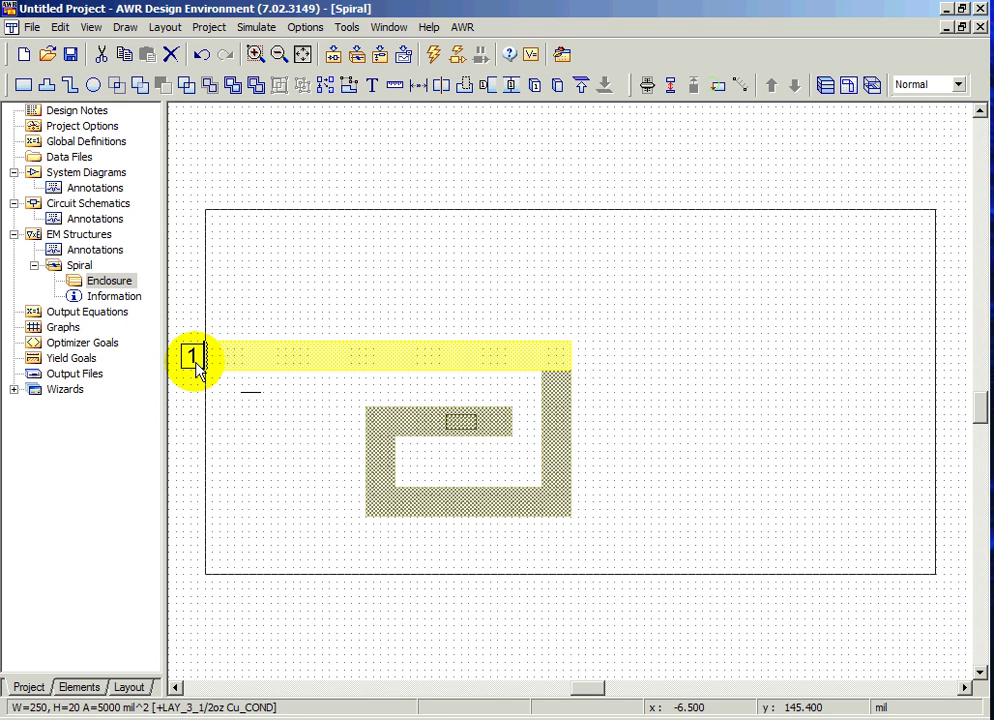
pyautogui.click(198, 362)
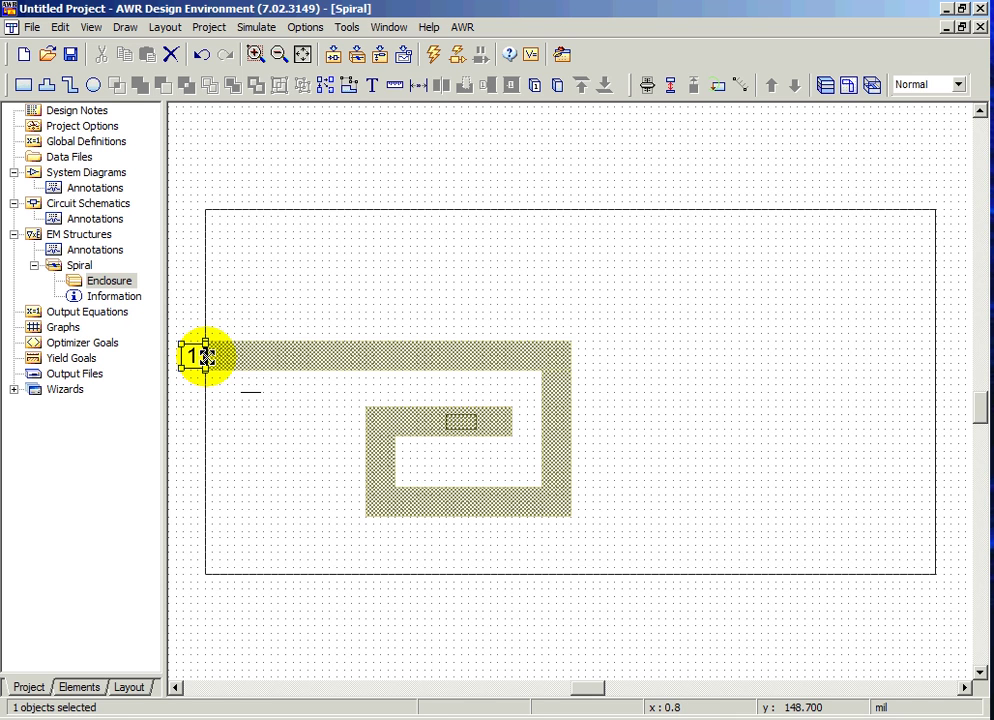
pyautogui.moveTo(204, 356); pyautogui.dragTo(348, 357)
pyautogui.moveTo(362, 308); pyautogui.dragTo(362, 303)
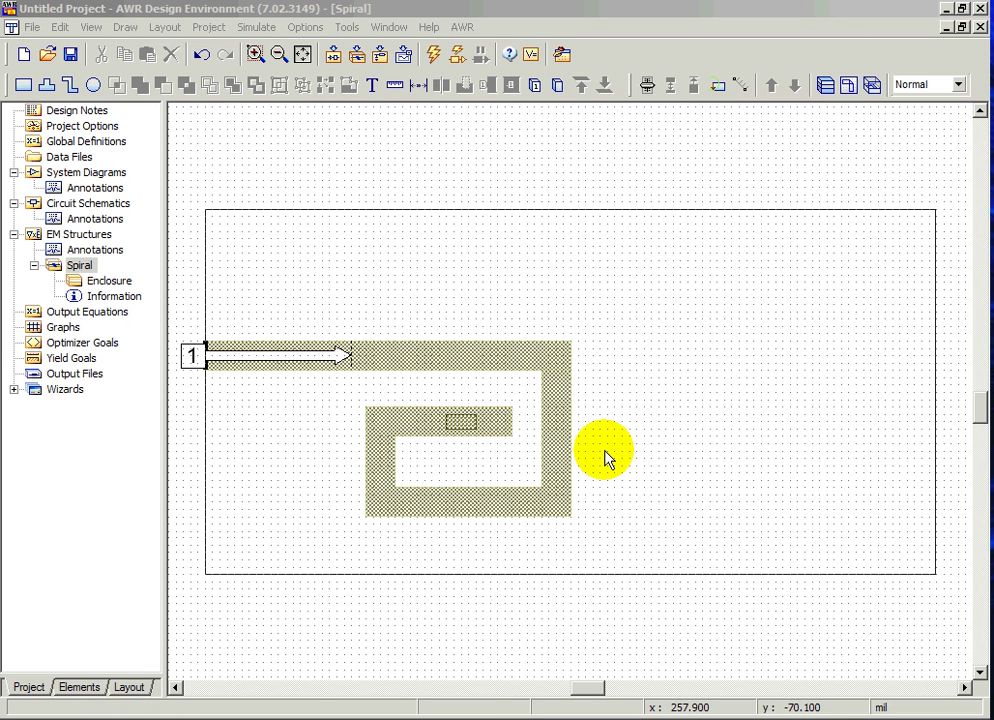
# Bring up the Spiral structure's Options at its frequency settings.
pyautogui.rightClick(69, 262)
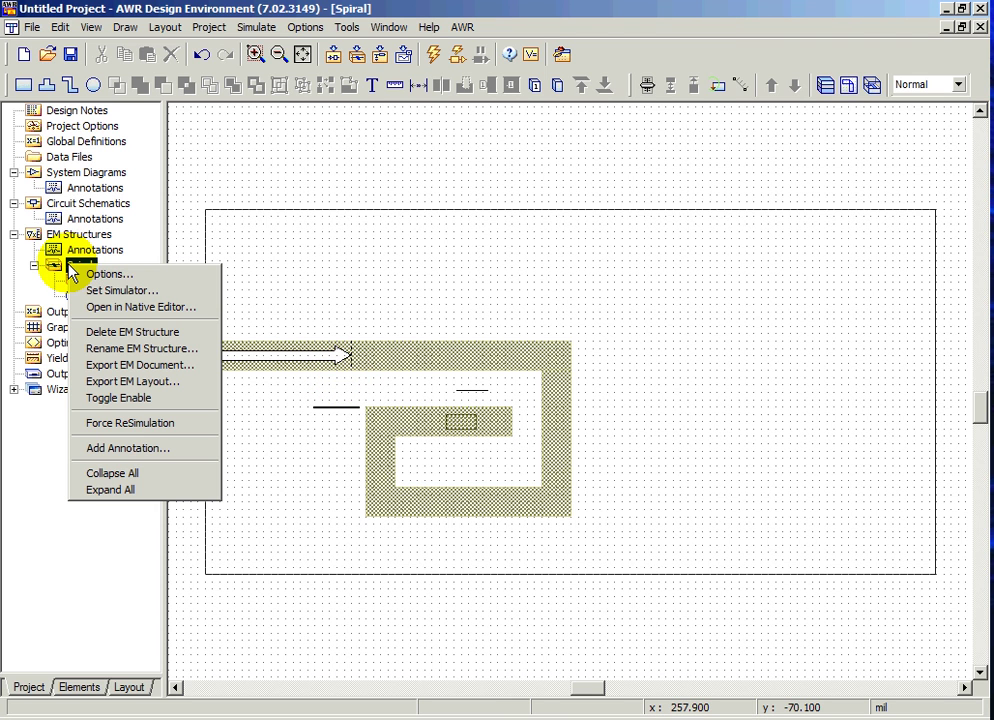
pyautogui.click(92, 274)
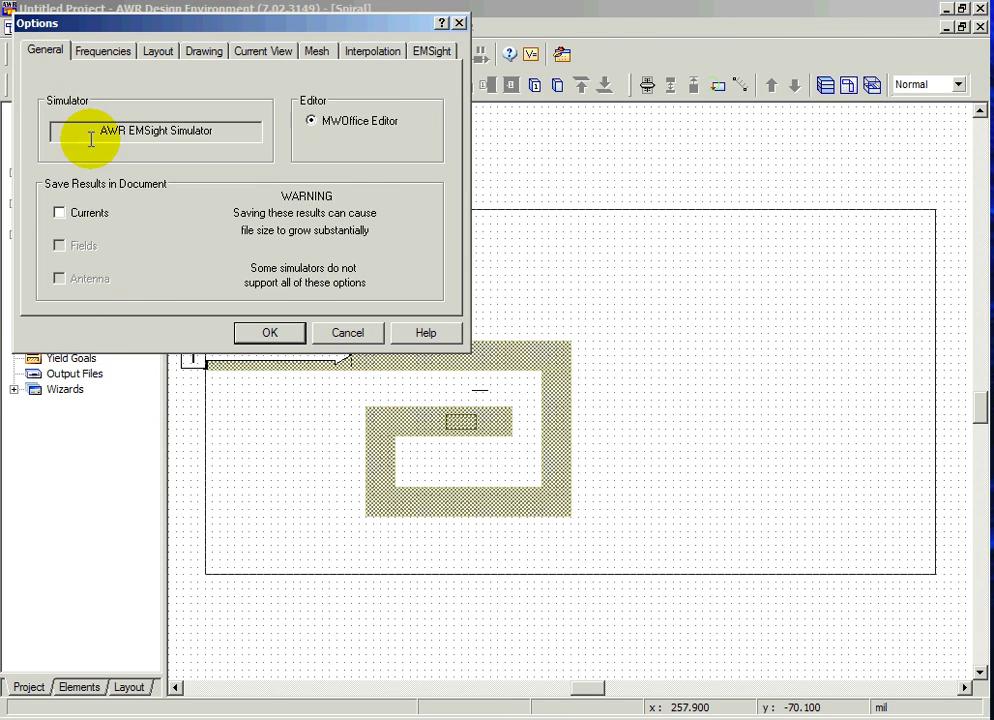
pyautogui.click(86, 58)
# Check the project options, then return to the Spiral structure's Frequencies settings.
pyautogui.click(268, 333)
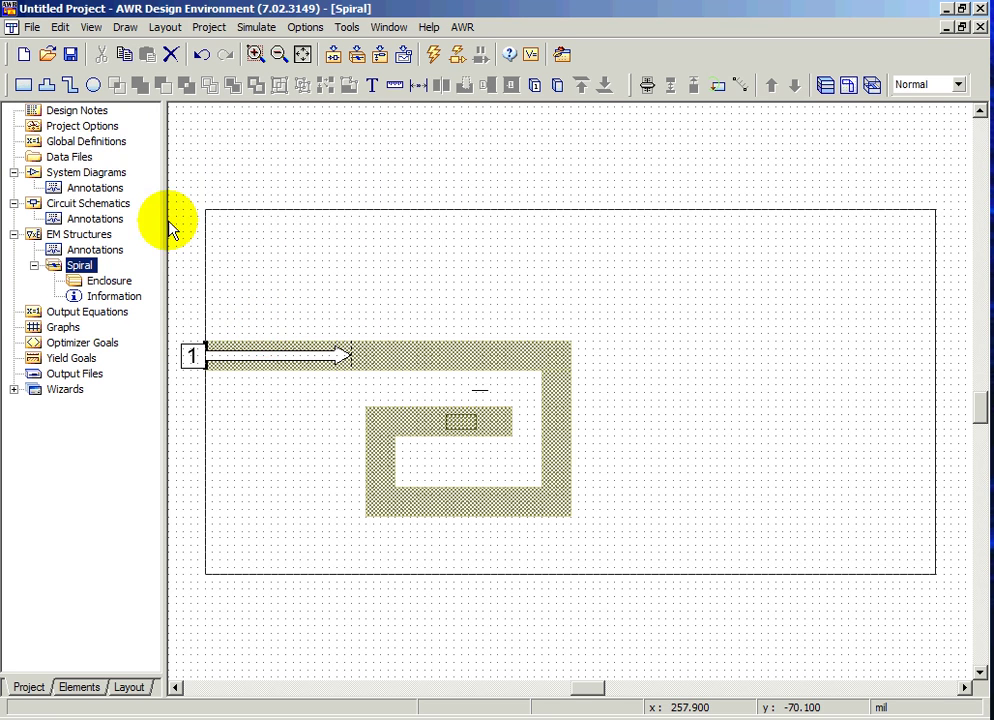
pyautogui.doubleClick(79, 133)
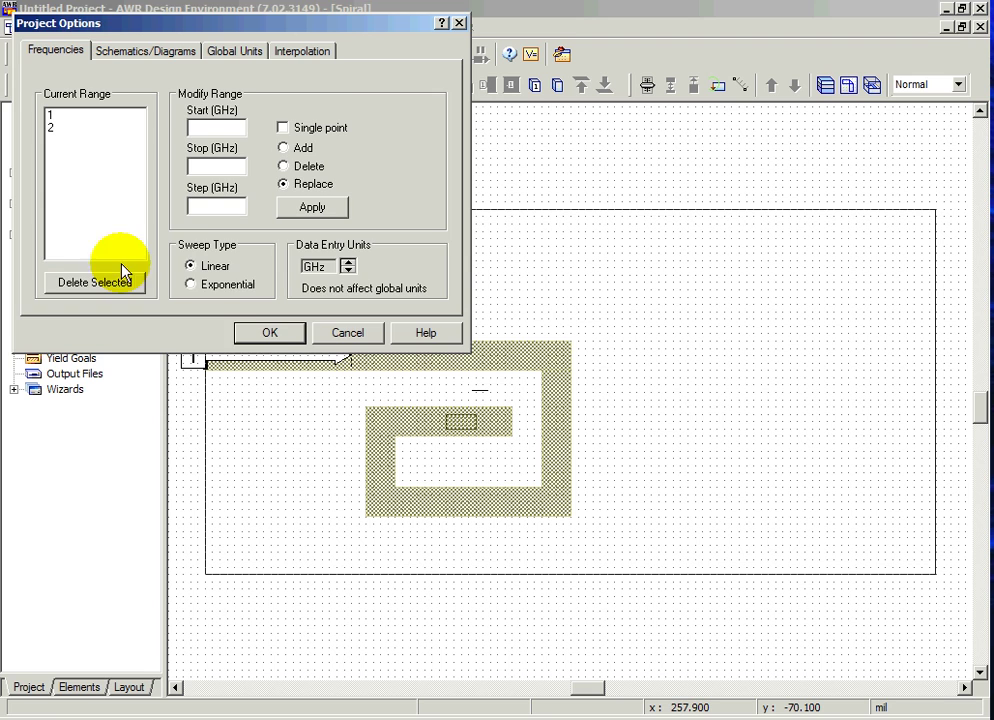
pyautogui.click(268, 333)
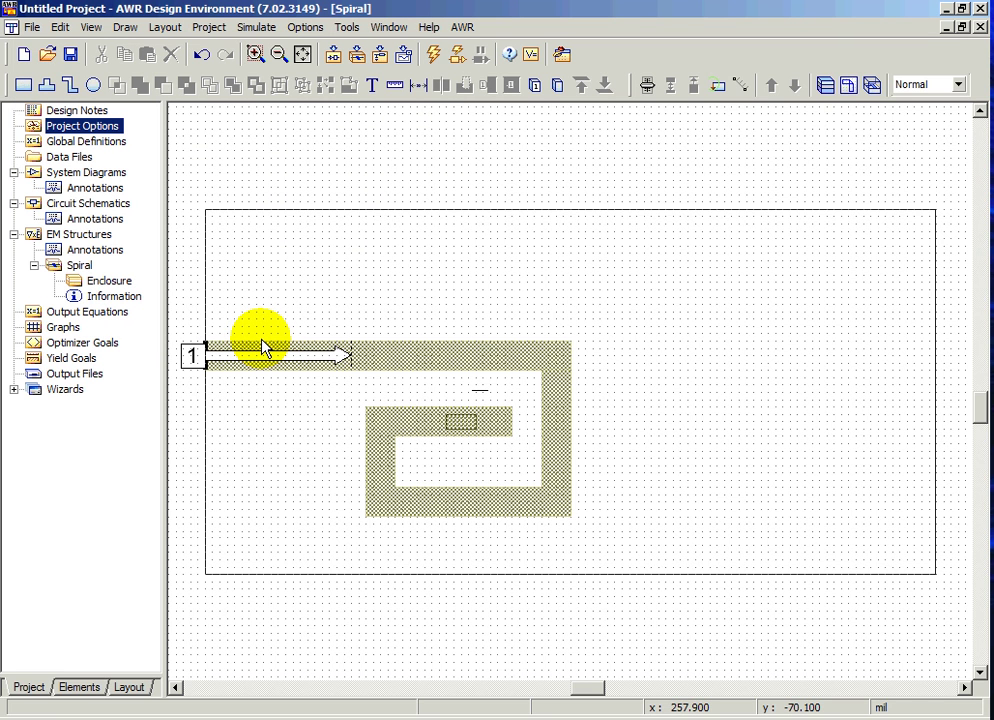
pyautogui.rightClick(80, 266)
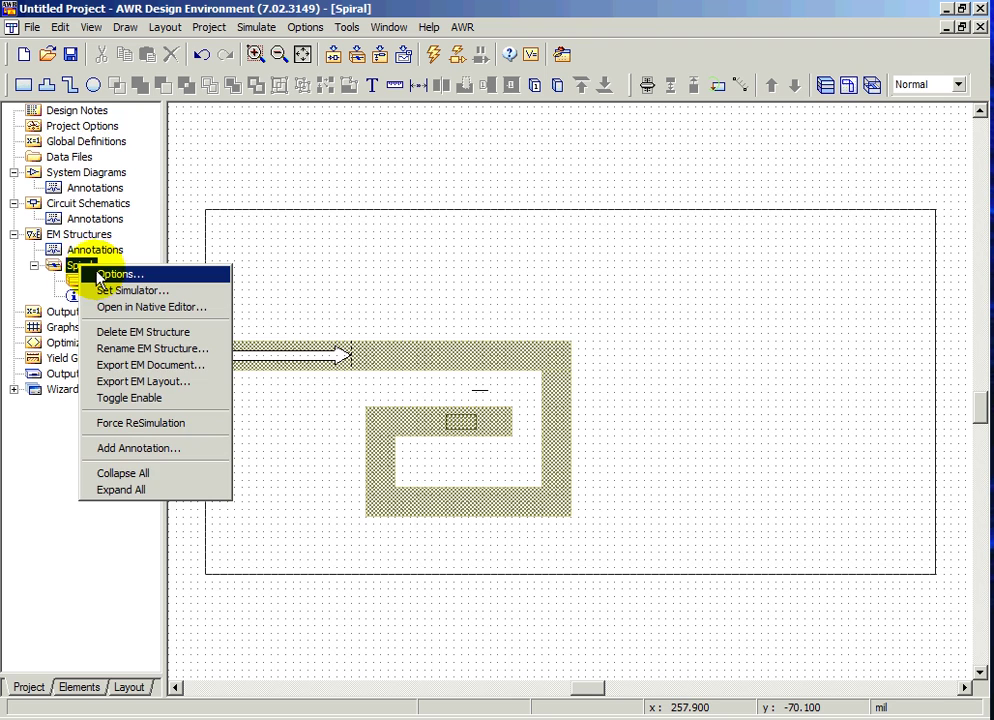
pyautogui.click(112, 276)
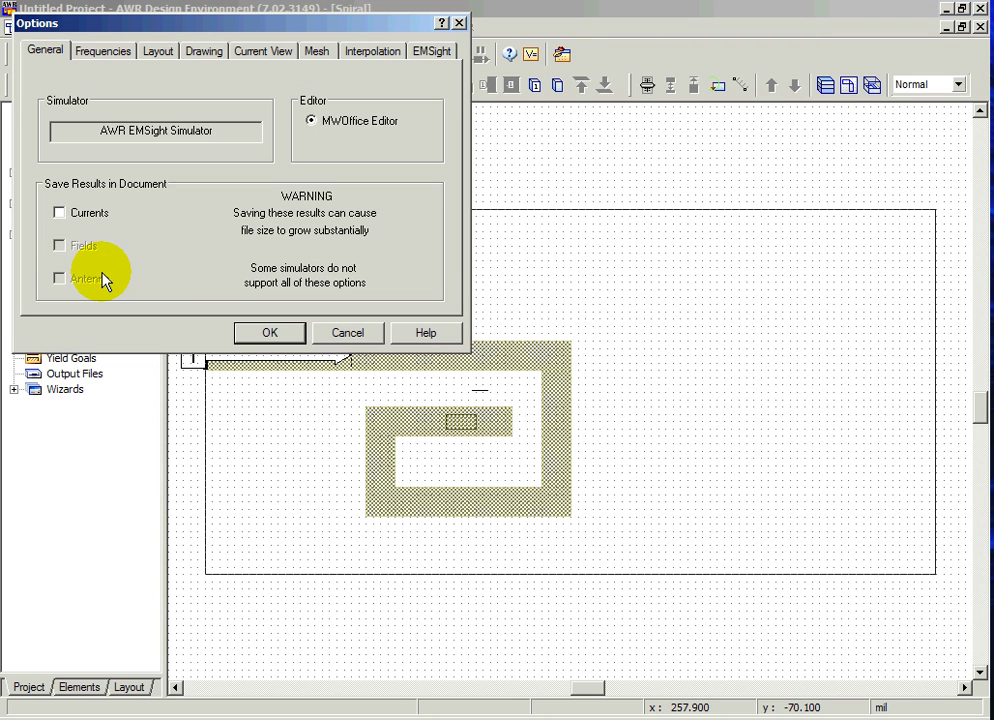
pyautogui.click(94, 51)
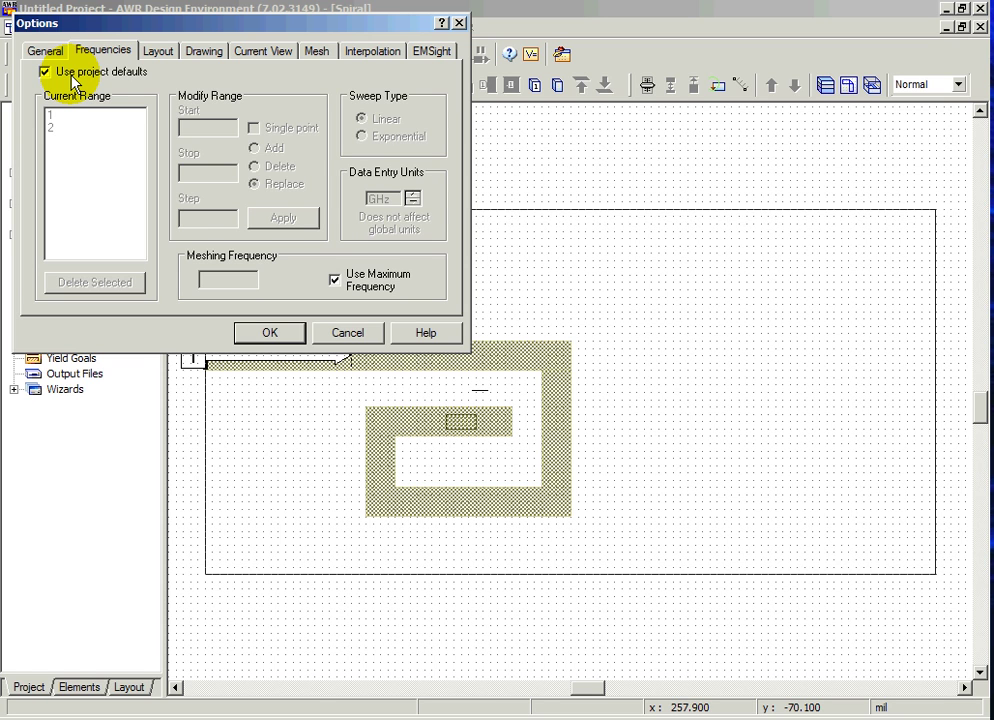
# Replace the project defaults with a 5–20 GHz sweep in 1 GHz steps, apply and confirm.
pyautogui.click(52, 72)
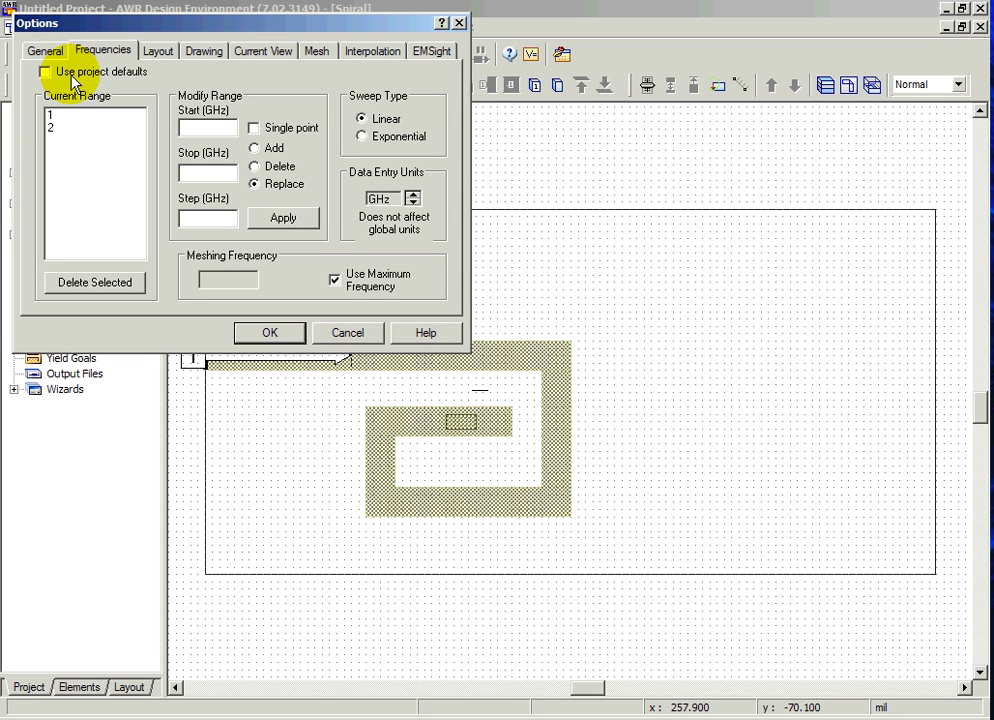
pyautogui.click(210, 127)
pyautogui.write('5')
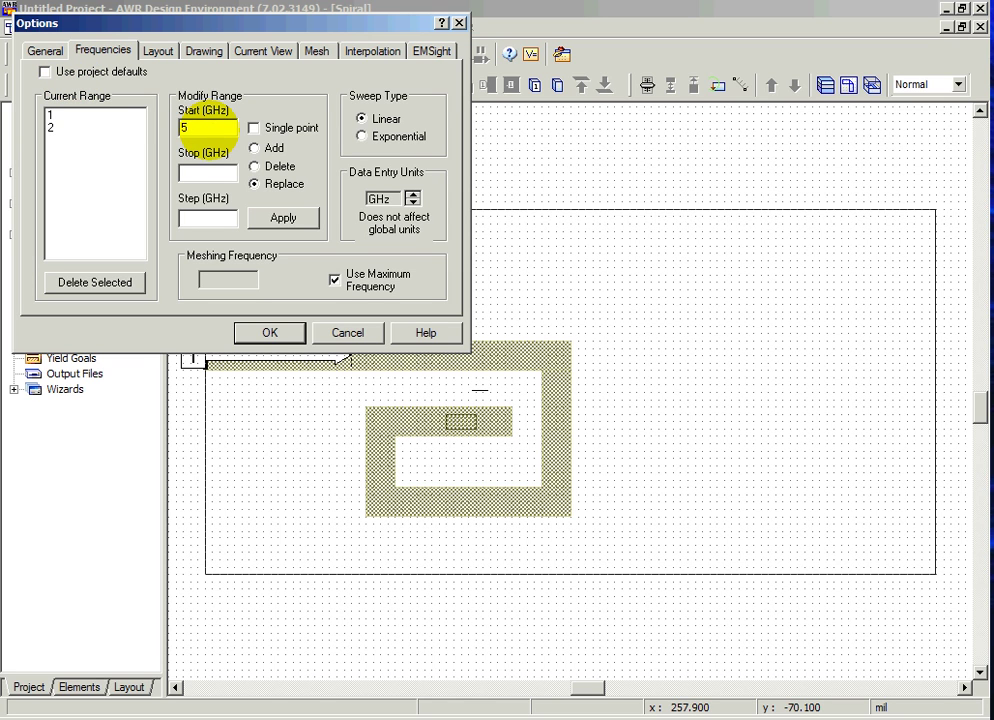
pyautogui.click(209, 172)
pyautogui.write('20')
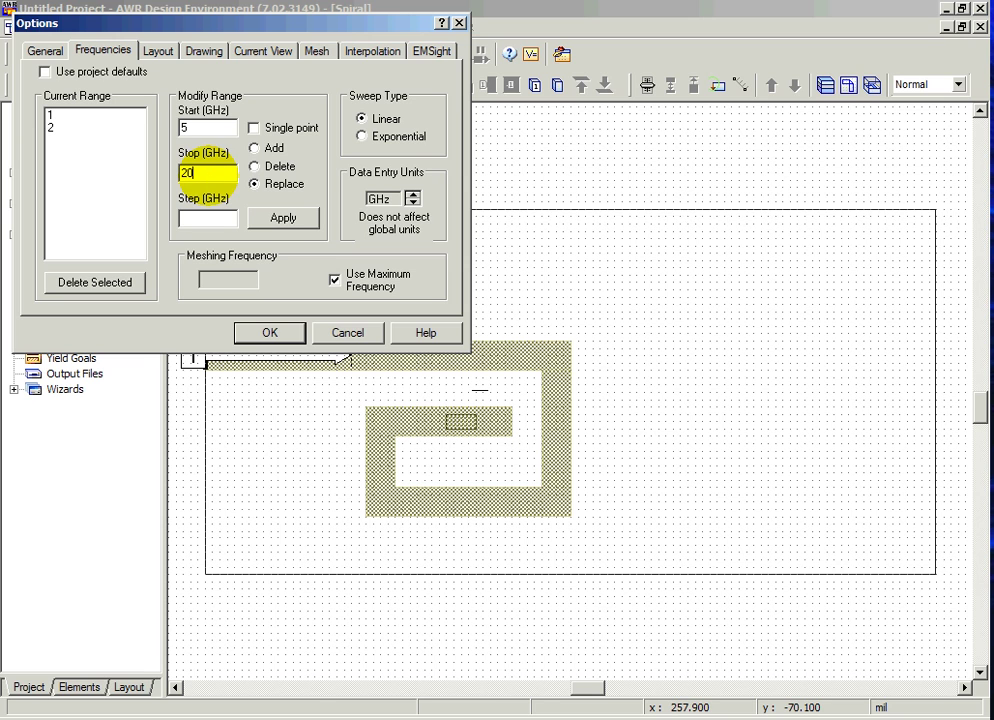
pyautogui.click(210, 217)
pyautogui.write('1')
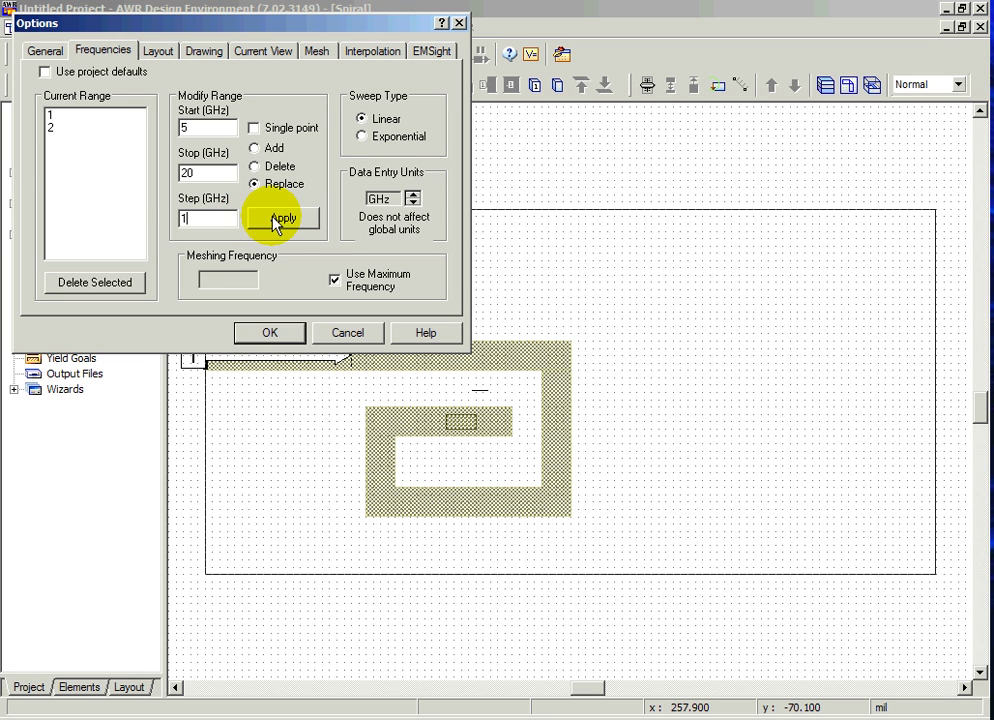
pyautogui.click(280, 218)
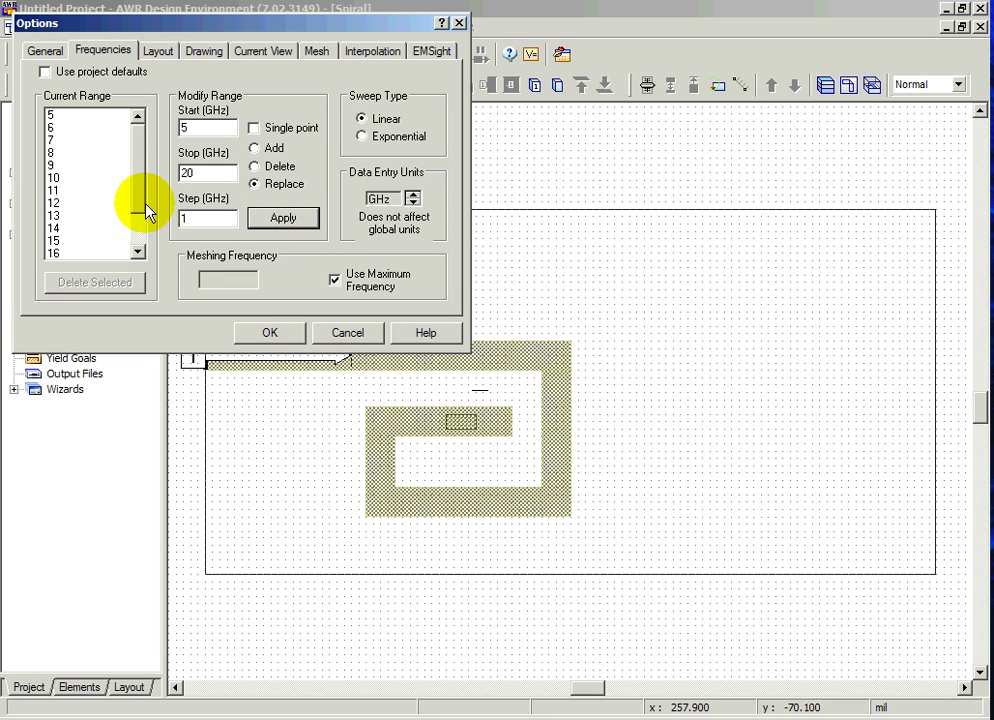
pyautogui.click(264, 336)
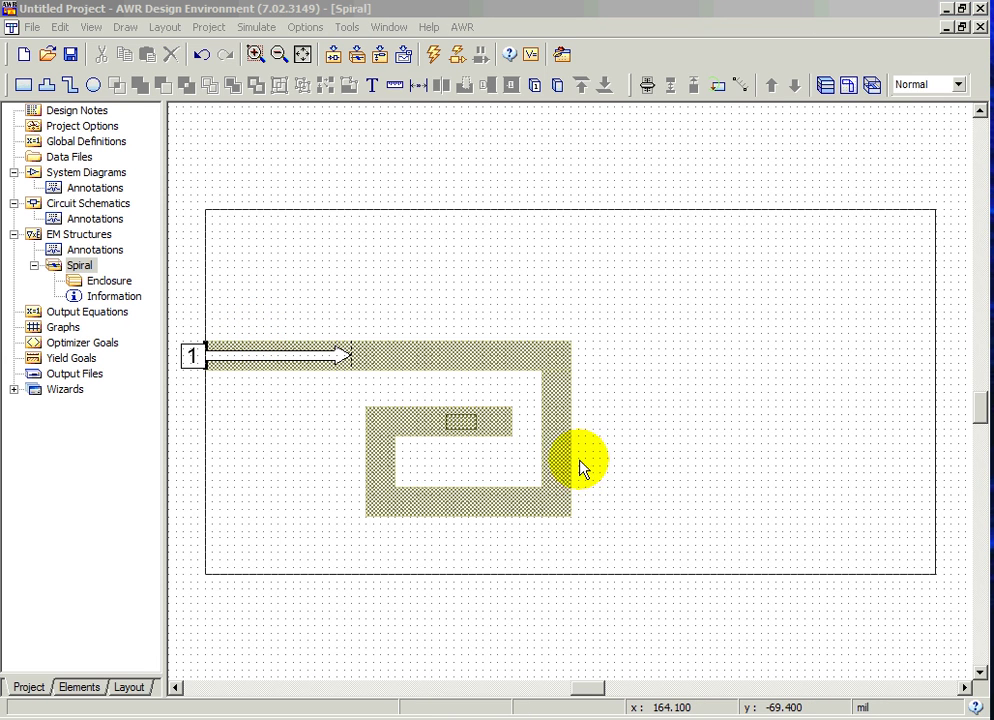
# Run the Analyze simulation of the Spiral structure over the 5–20 GHz sweep.
pyautogui.click(435, 57)
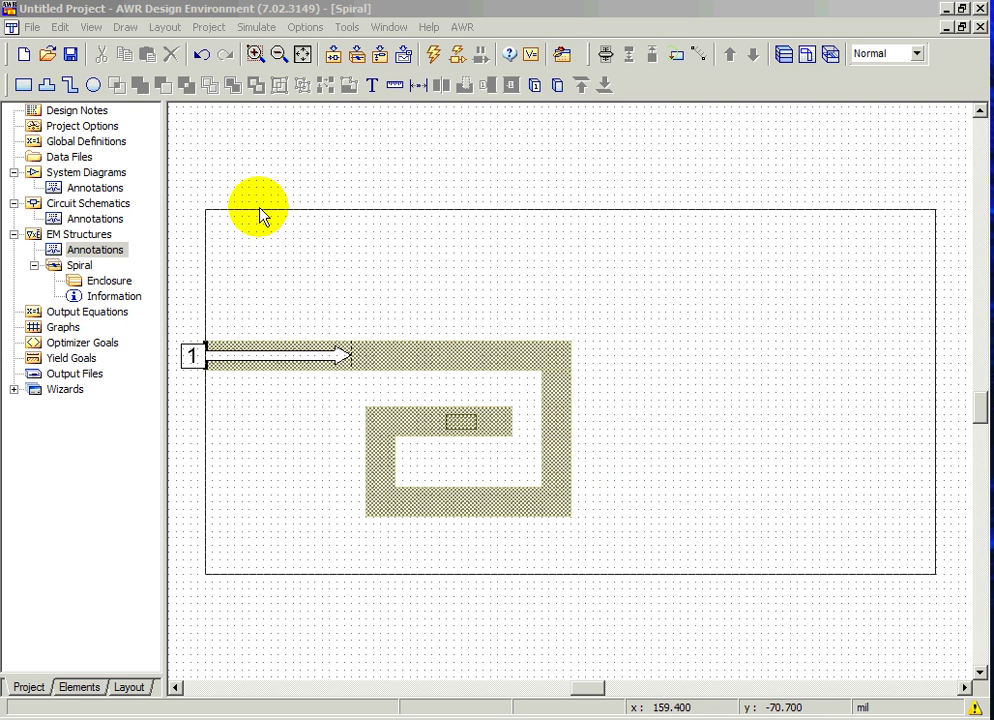
# Add an EM_CURRENT annotation to the Spiral structure.
pyautogui.rightClick(75, 264)
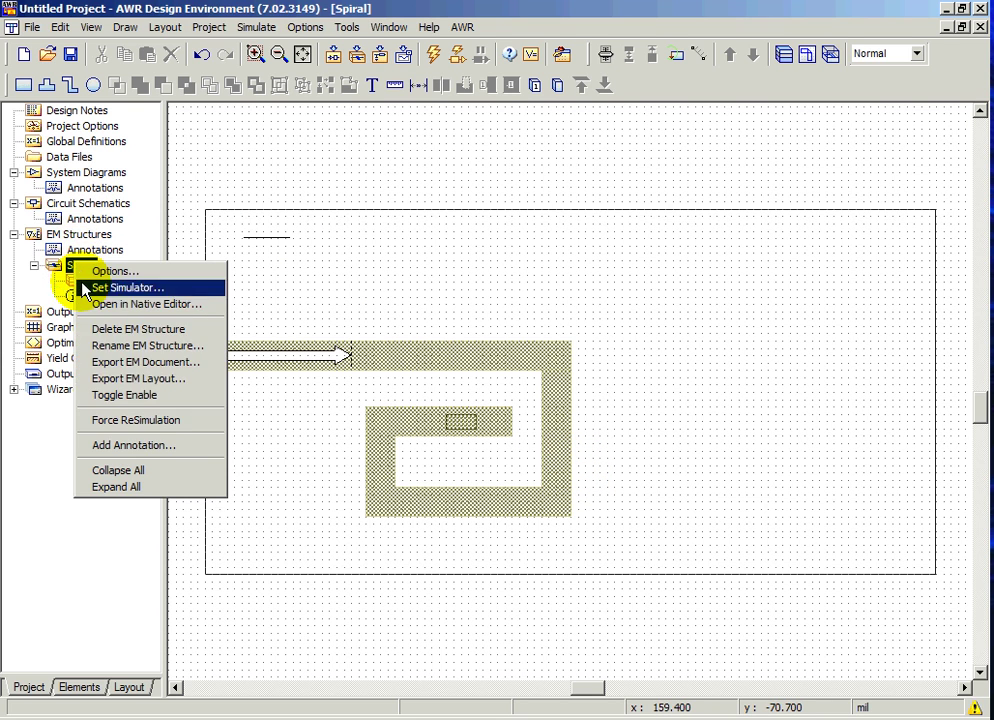
pyautogui.click(155, 444)
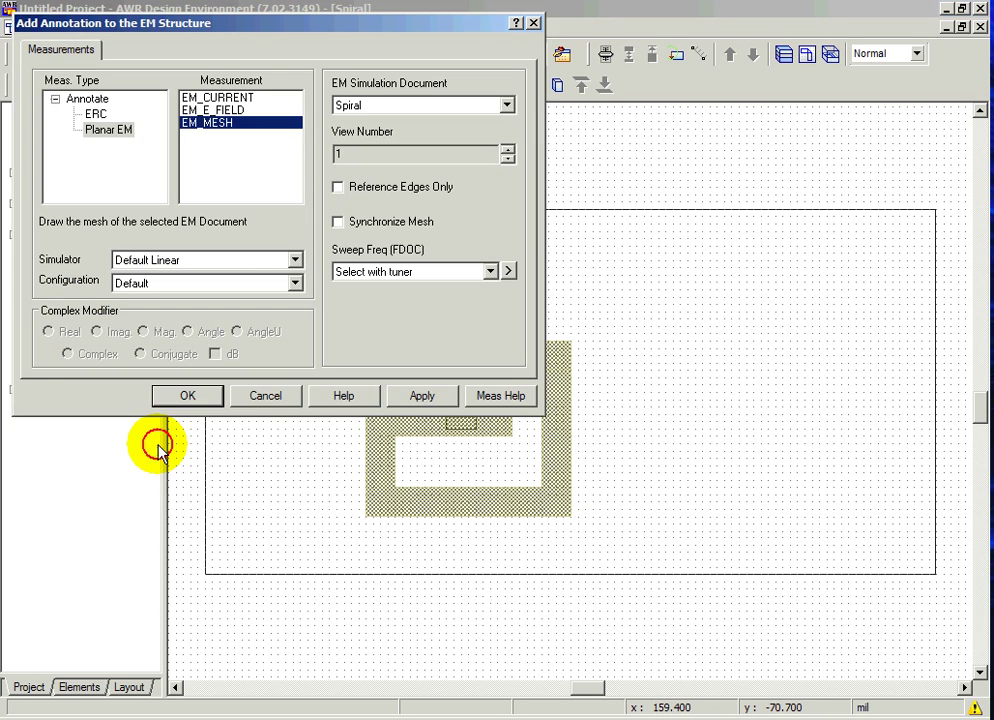
pyautogui.click(217, 97)
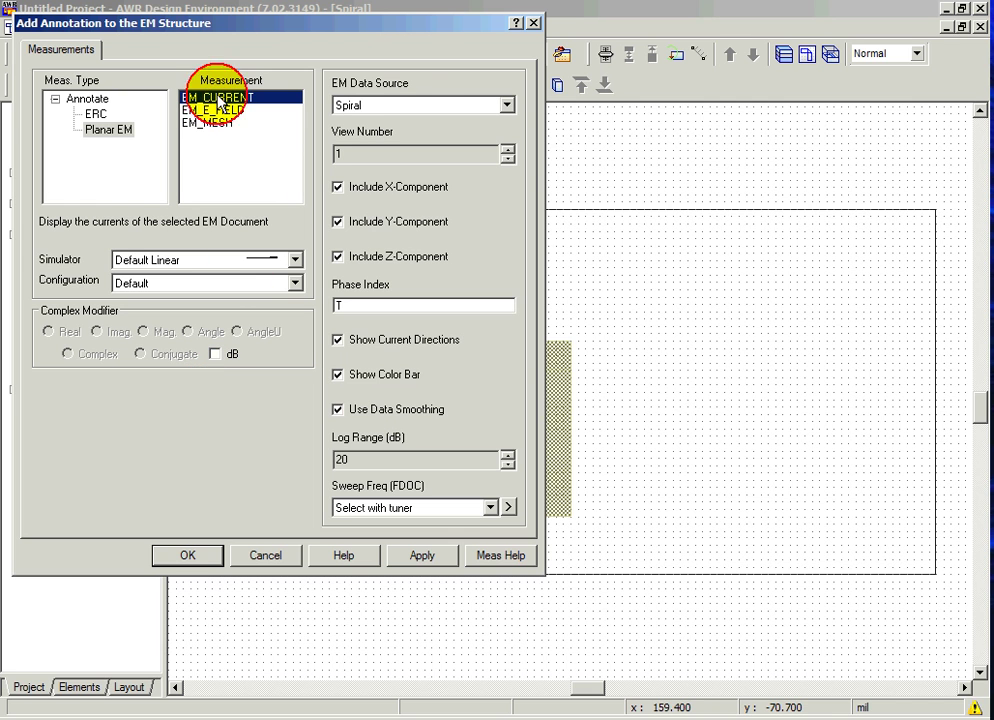
pyautogui.click(190, 555)
# Open a maximized 3D view of the spiral and zoom in closely on it.
pyautogui.click(666, 206)
pyautogui.click(829, 53)
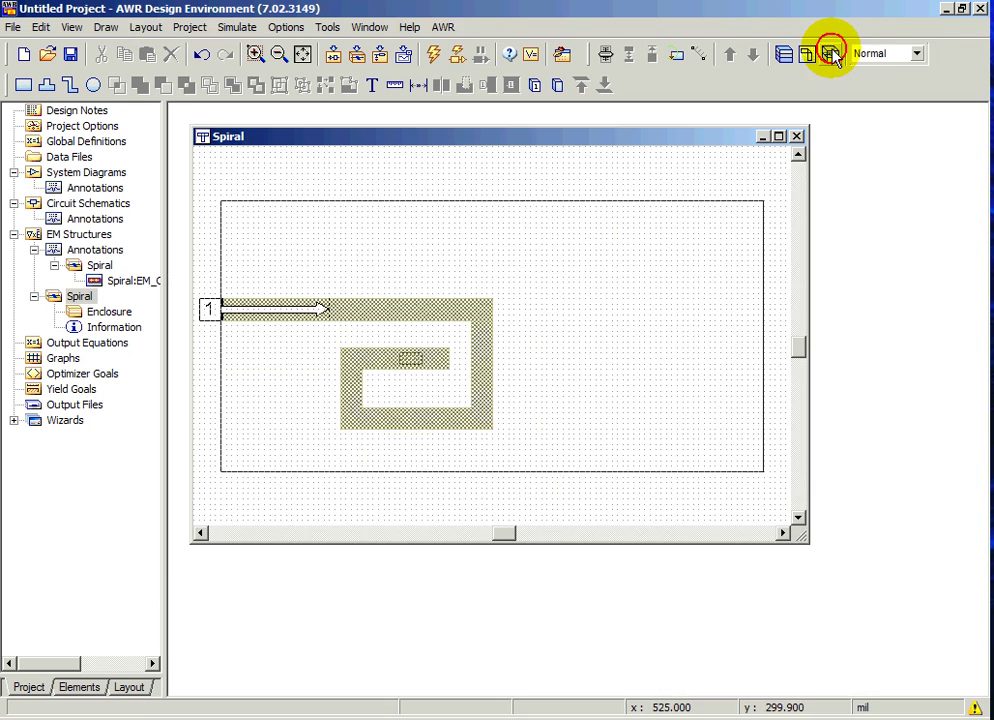
pyautogui.doubleClick(672, 176)
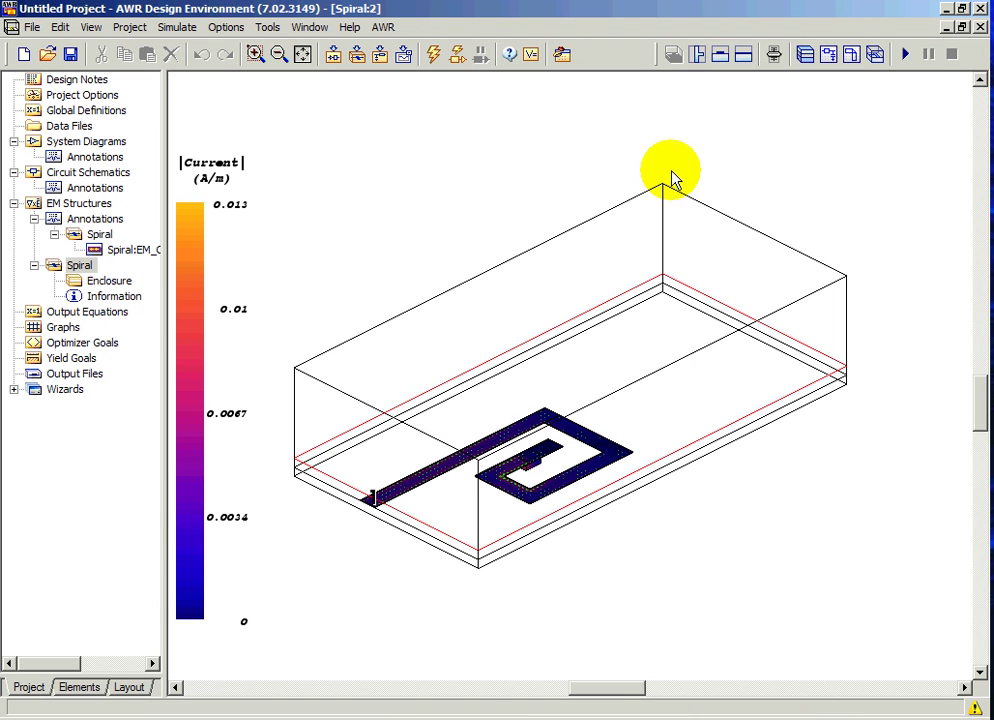
pyautogui.click(255, 54)
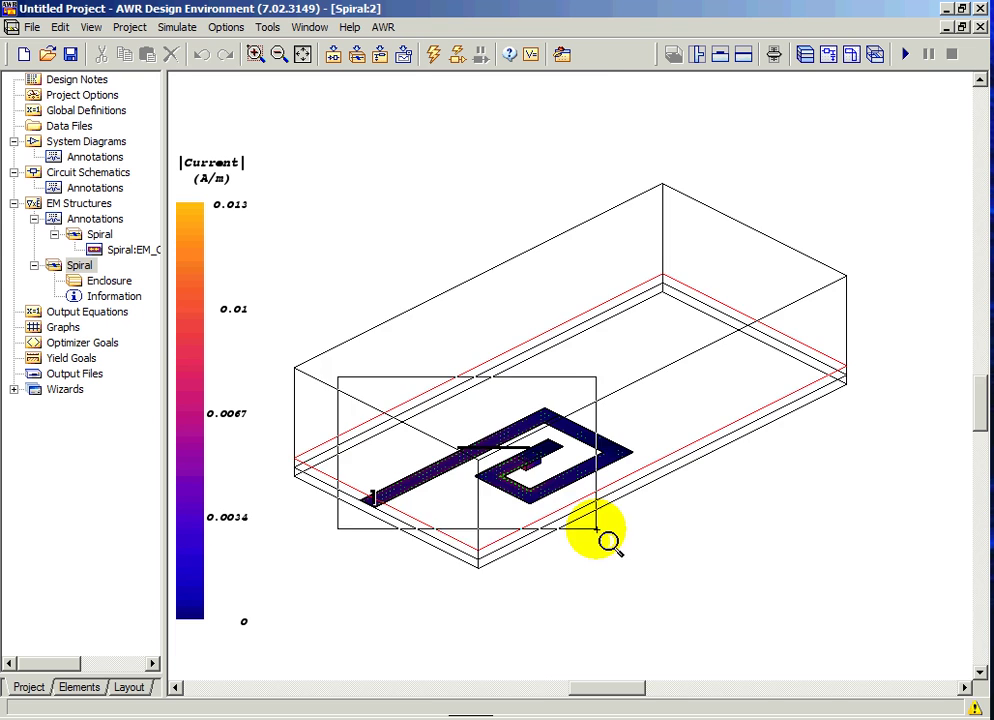
pyautogui.moveTo(597, 529); pyautogui.dragTo(597, 529)
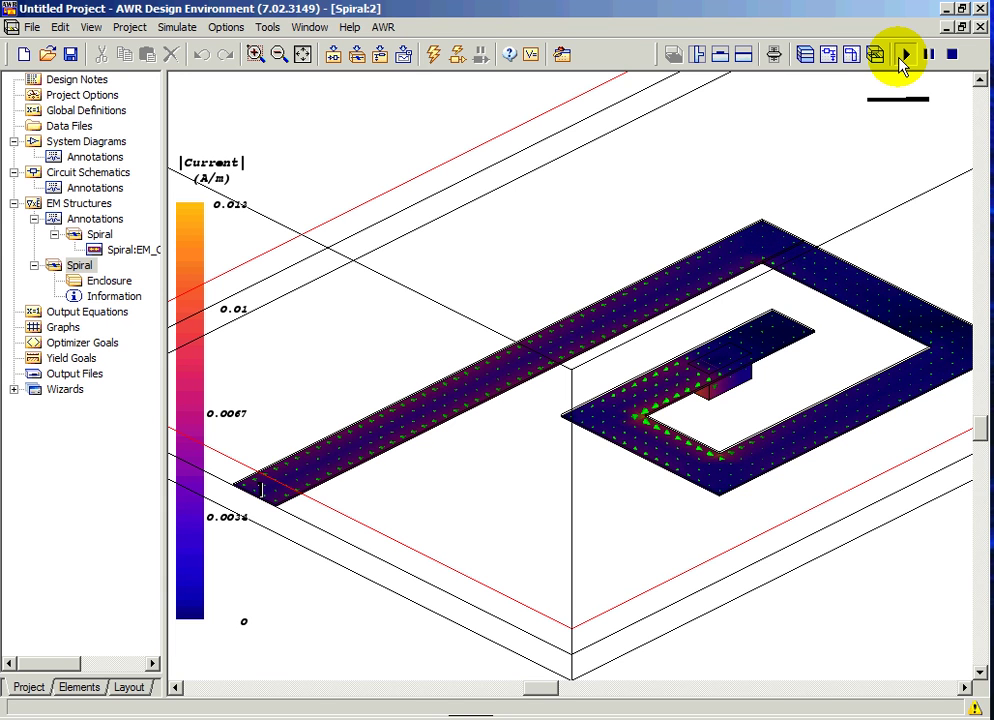
# Pause, stop, then restart the current-density animation on the spiral.
pyautogui.click(927, 55)
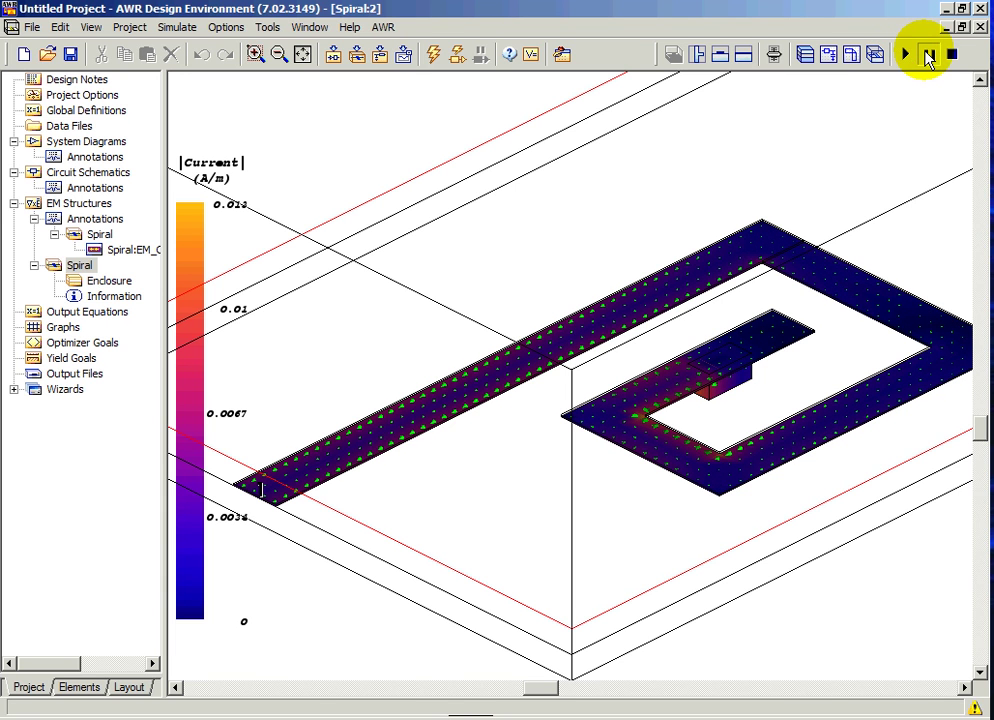
pyautogui.click(949, 56)
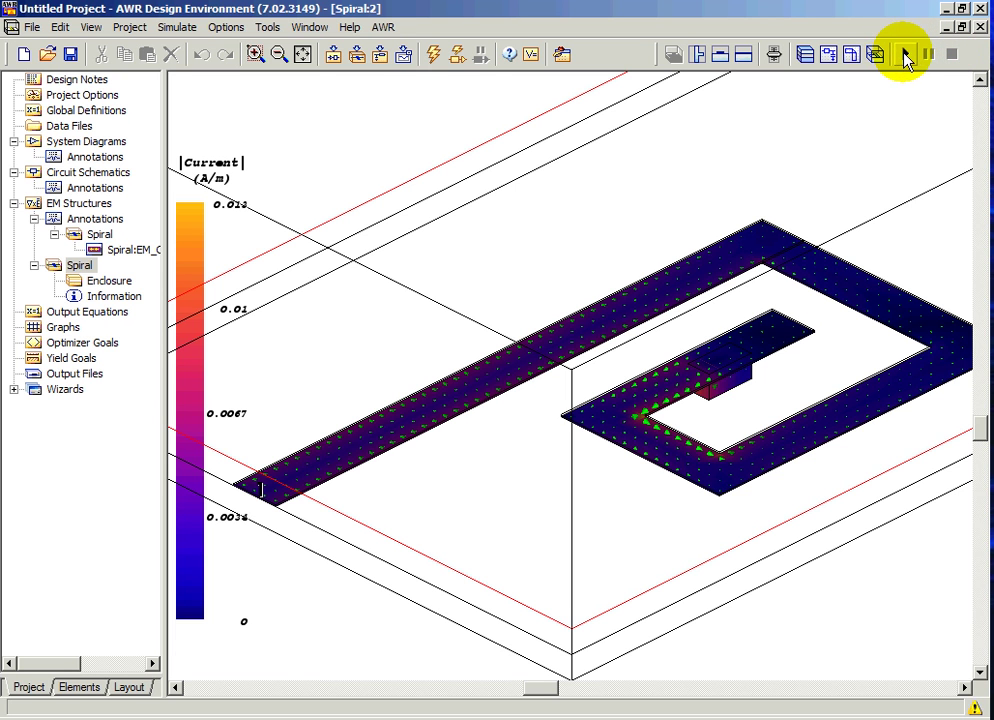
pyautogui.click(906, 56)
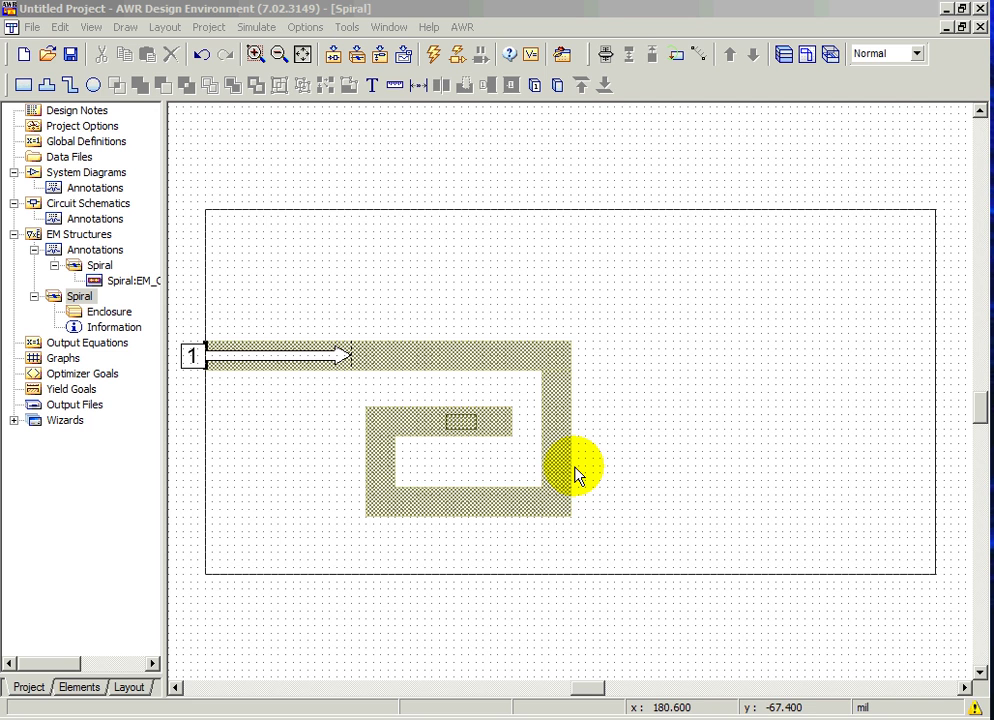
# Create a new Smith chart graph named Graph 1.
pyautogui.click(577, 472)
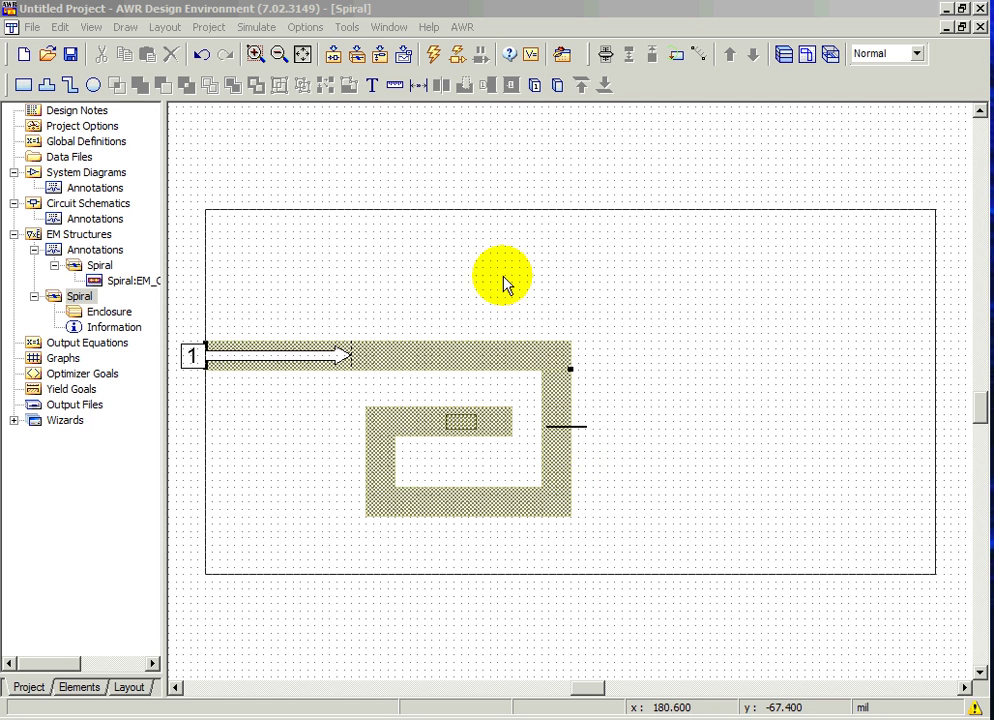
pyautogui.click(404, 56)
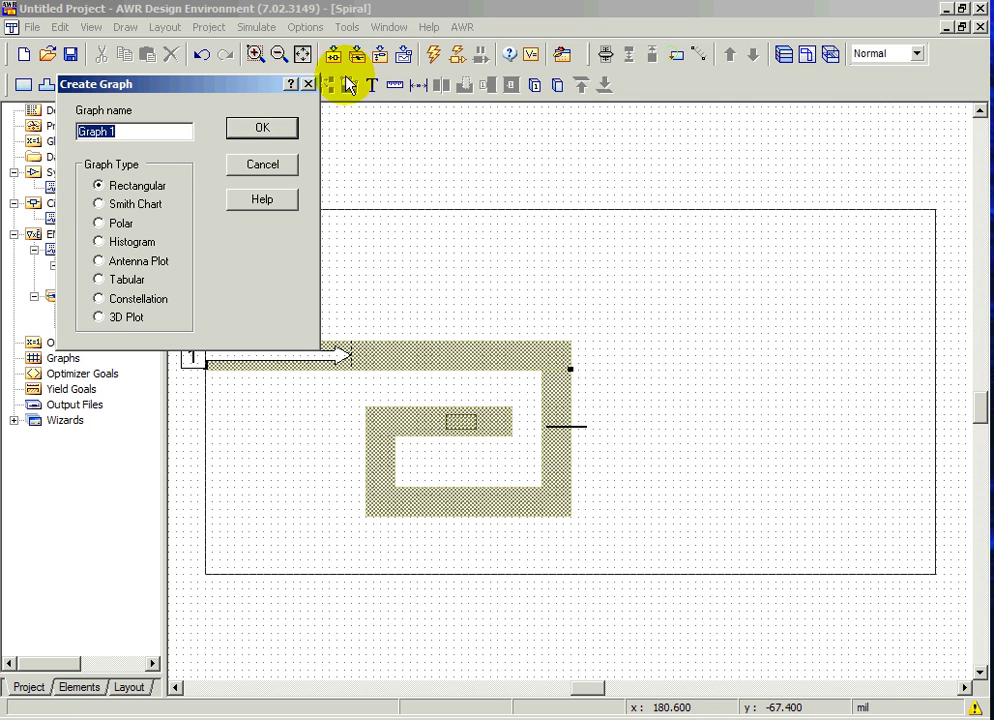
pyautogui.click(100, 205)
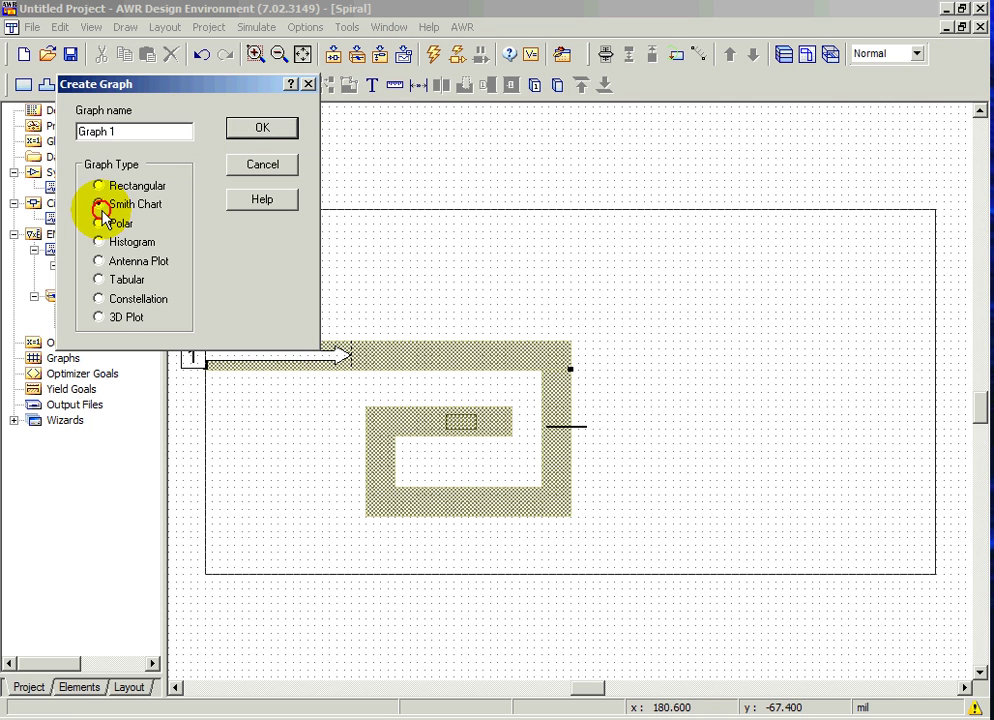
pyautogui.click(251, 131)
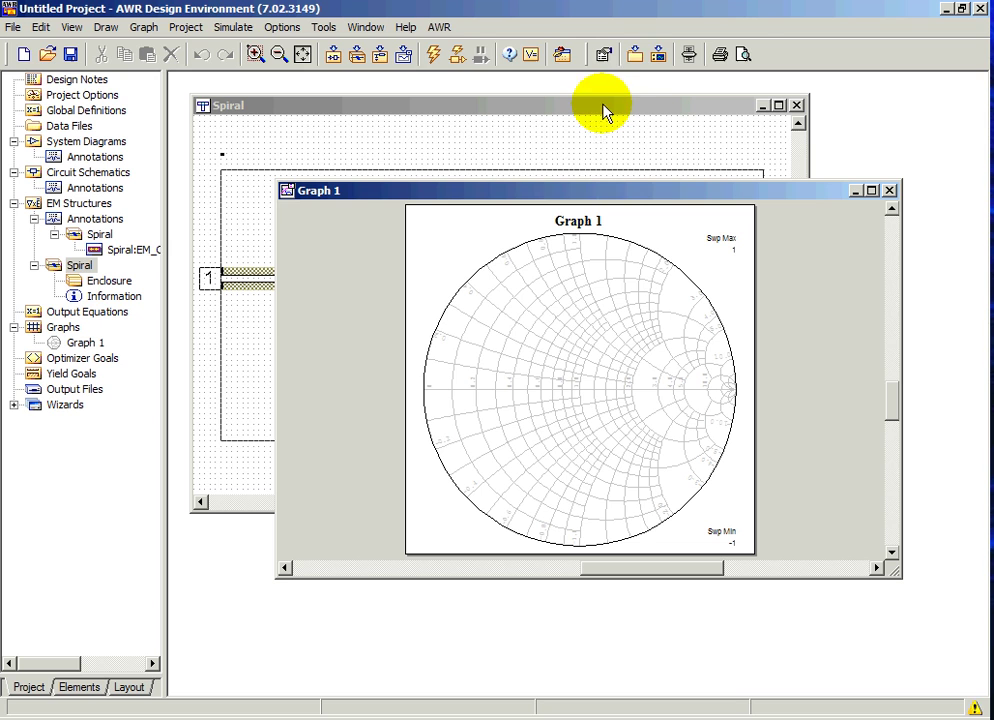
# Add the Linear Port Parameters S(1,1) measurement for Spiral and simulate to plot it.
pyautogui.click(657, 57)
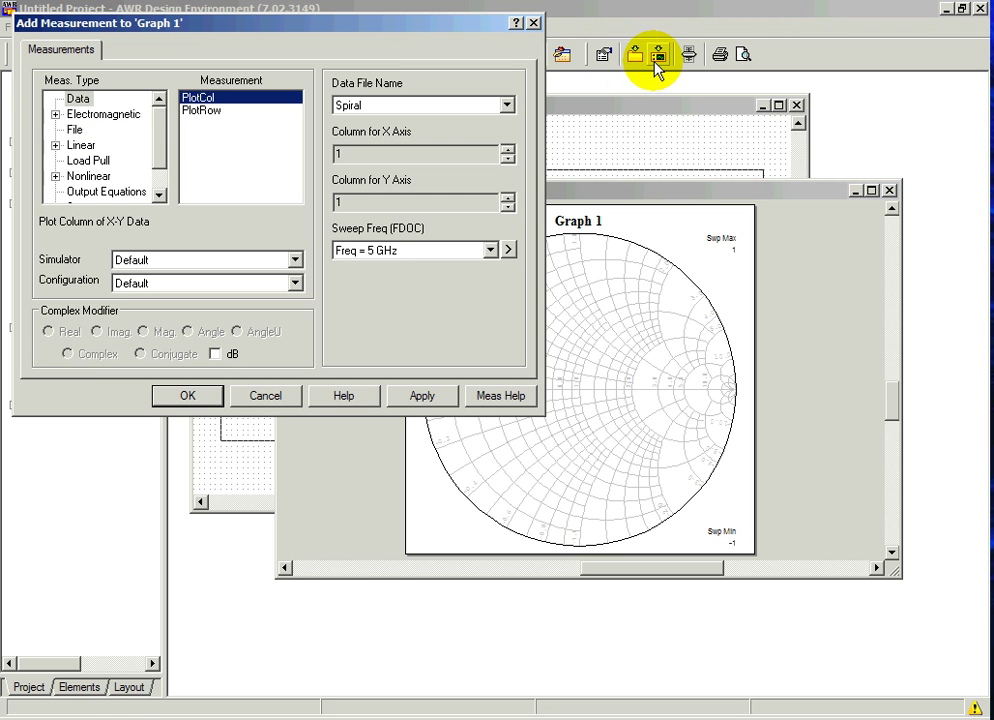
pyautogui.click(56, 146)
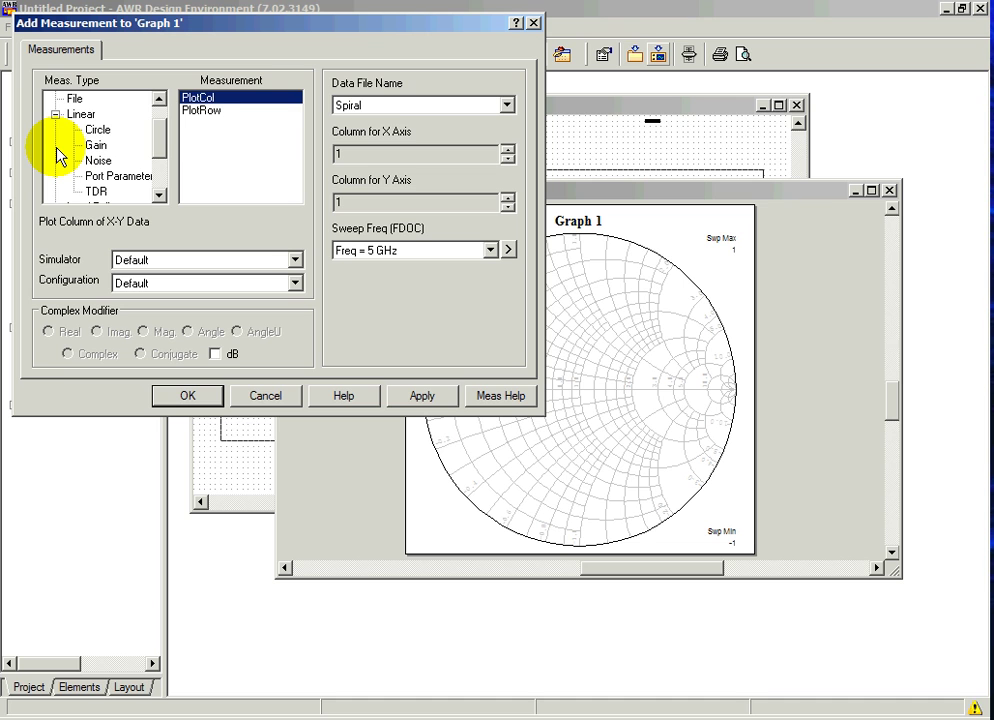
pyautogui.click(110, 176)
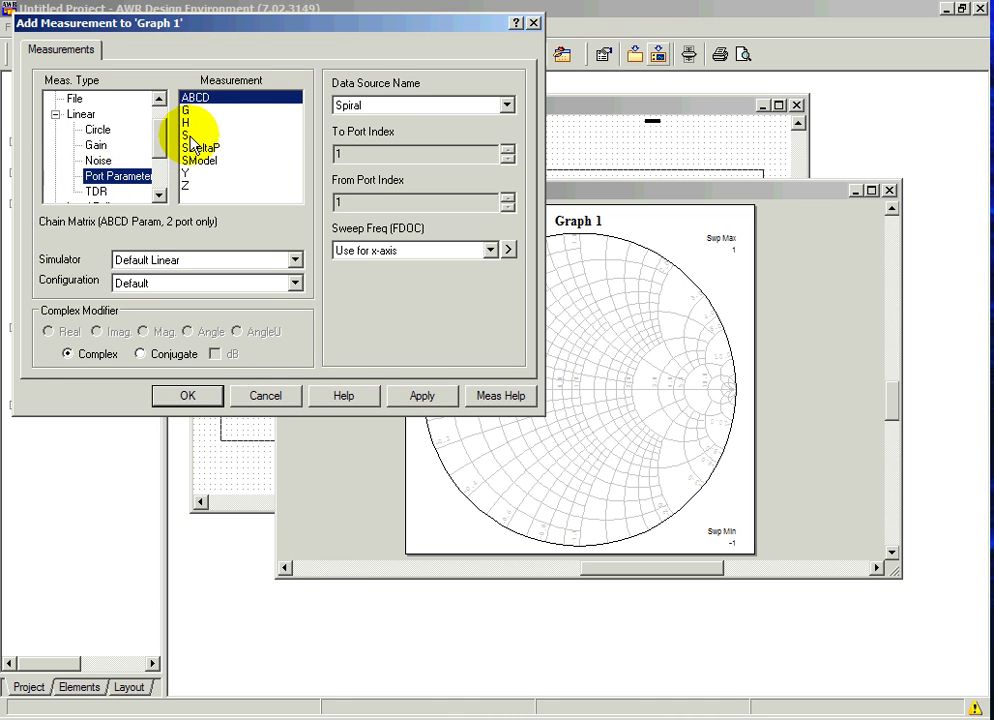
pyautogui.click(186, 135)
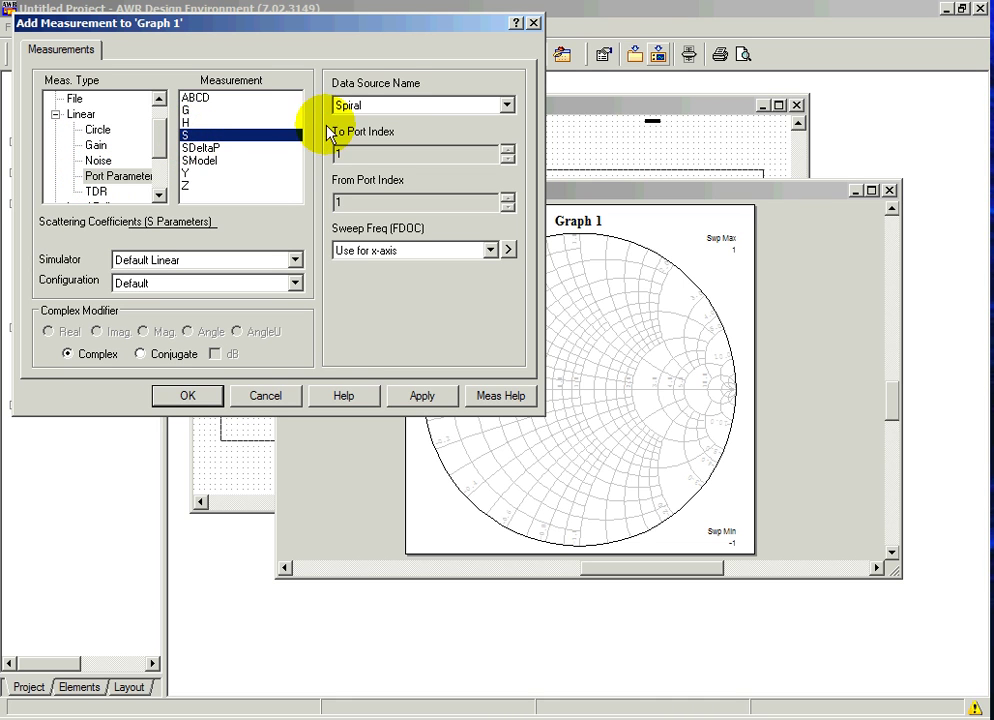
pyautogui.click(189, 397)
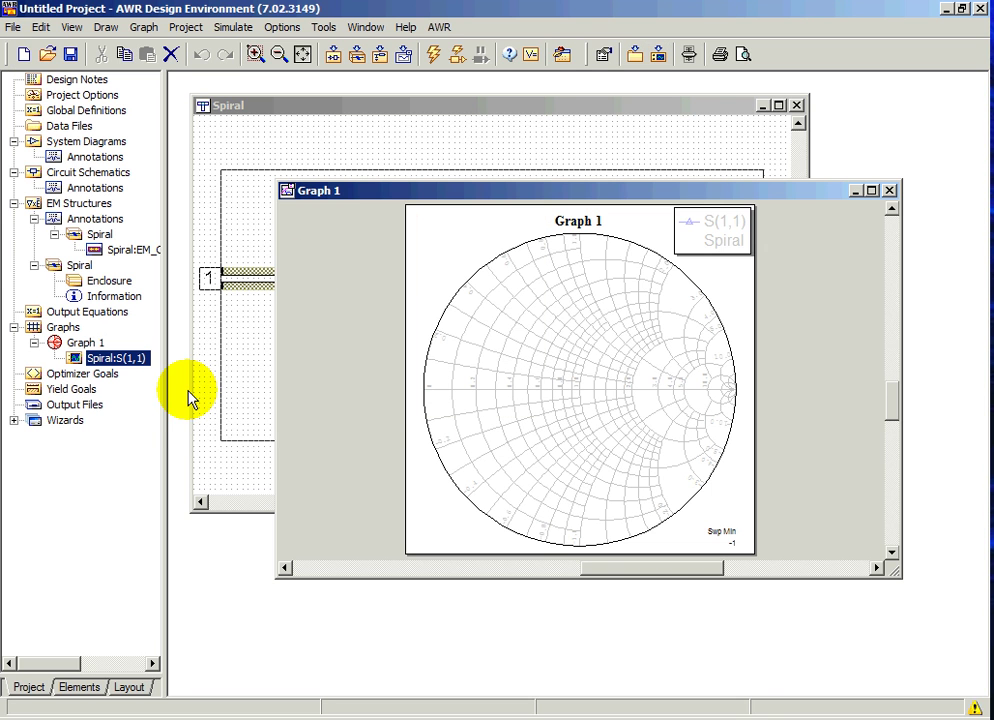
pyautogui.click(436, 57)
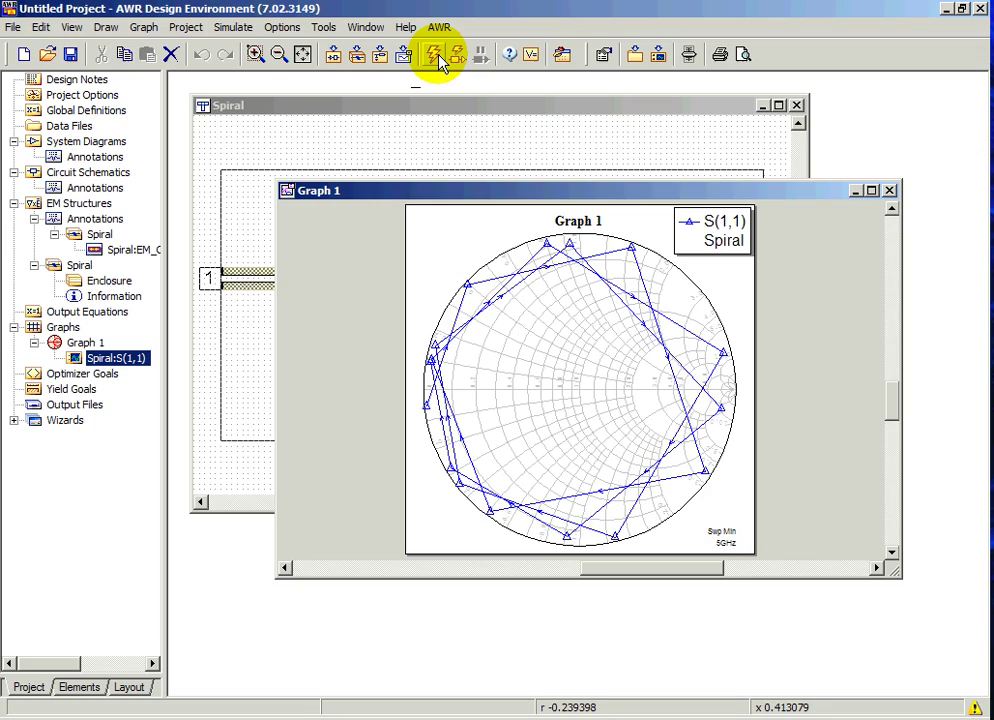